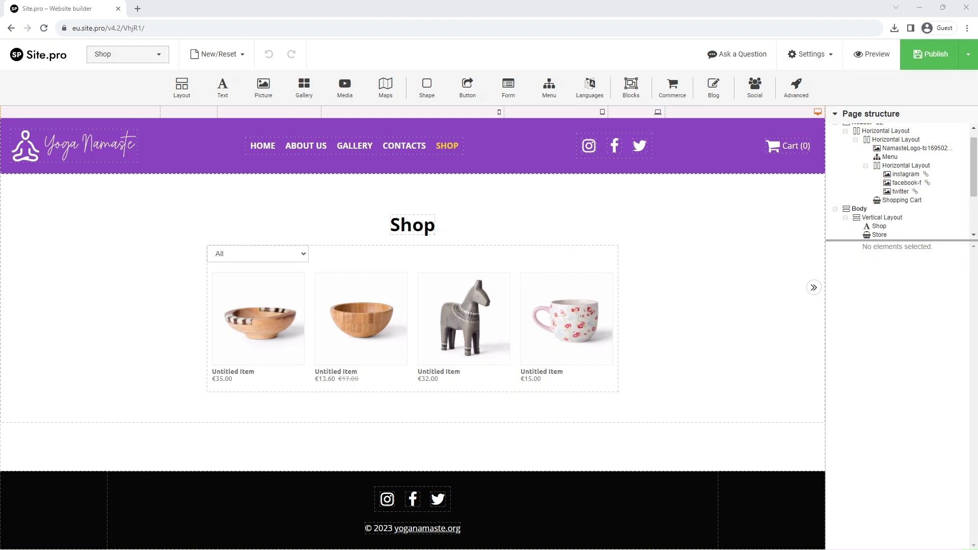
Select the four-item product store widget on the Shop page to show its Store settings
{"action": "left_click", "coordinate": [355, 369]}
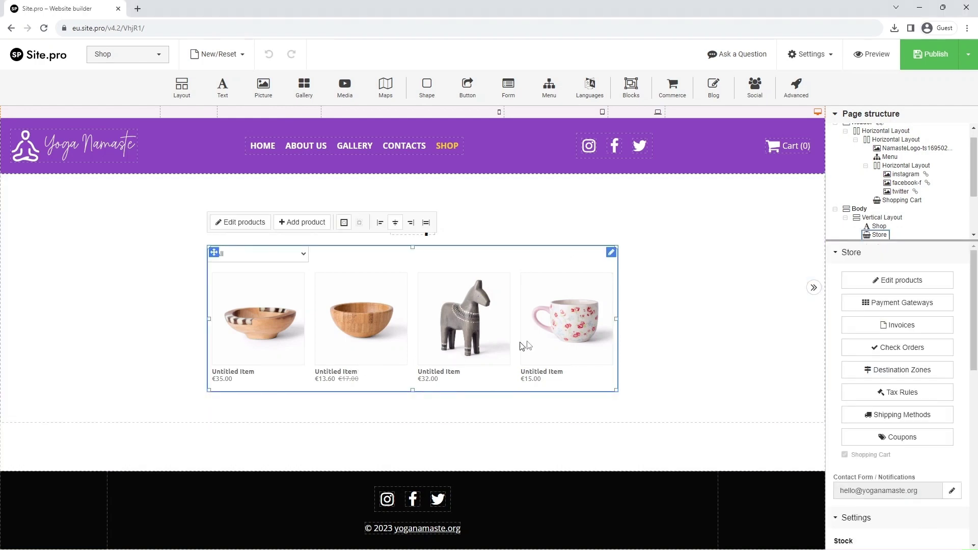
Open the product editor and delete the fourth item, the €15 teacup, confirming with OK
{"action": "left_click", "coordinate": [865, 281]}
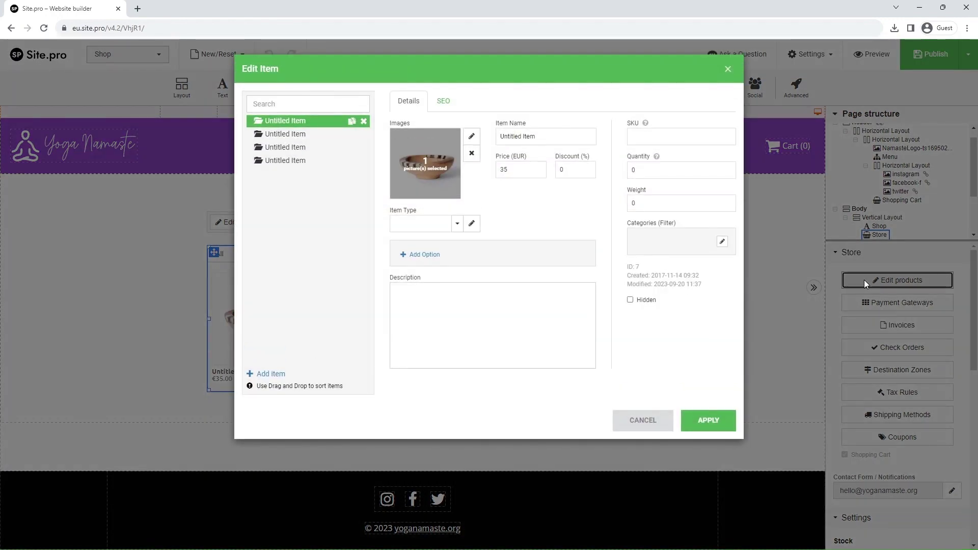
{"action": "left_click", "coordinate": [298, 160]}
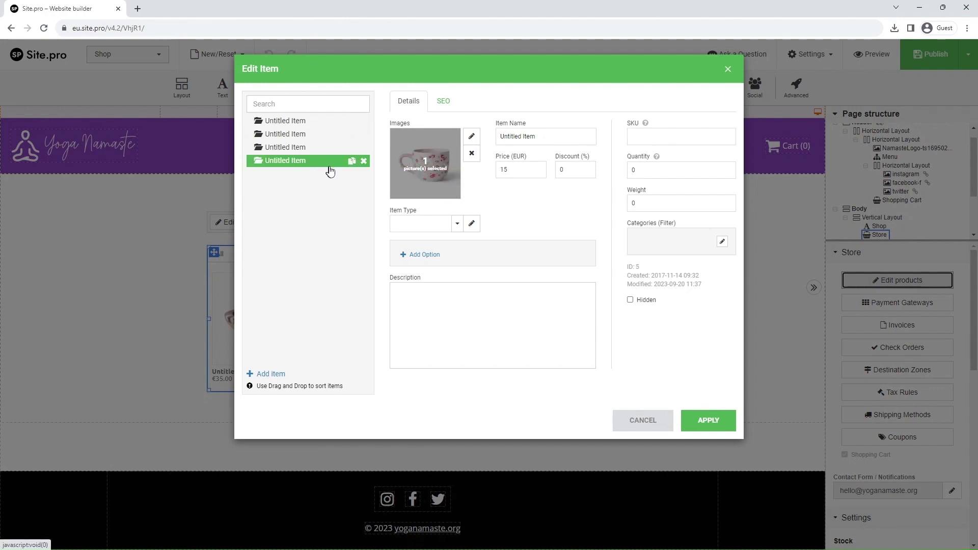
{"action": "left_click", "coordinate": [364, 161]}
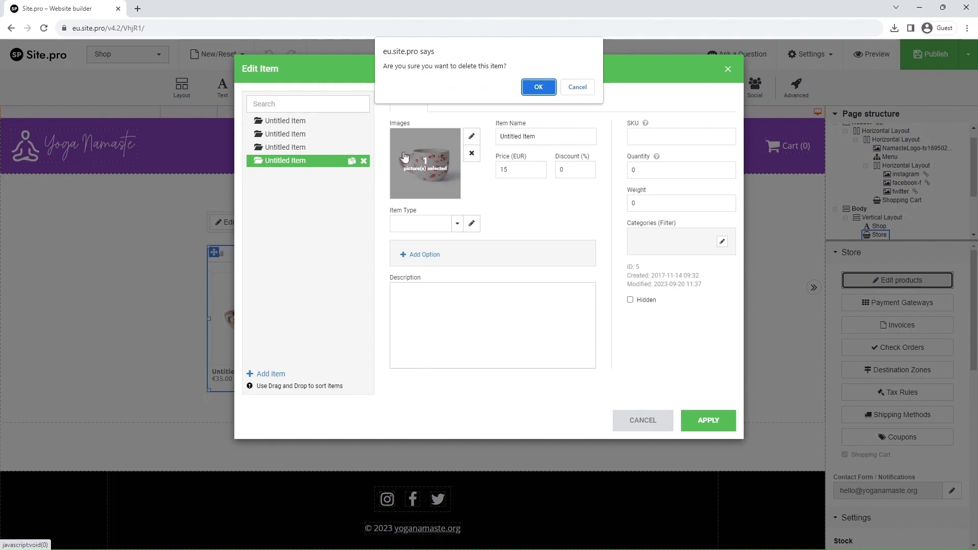
{"action": "left_click", "coordinate": [537, 88]}
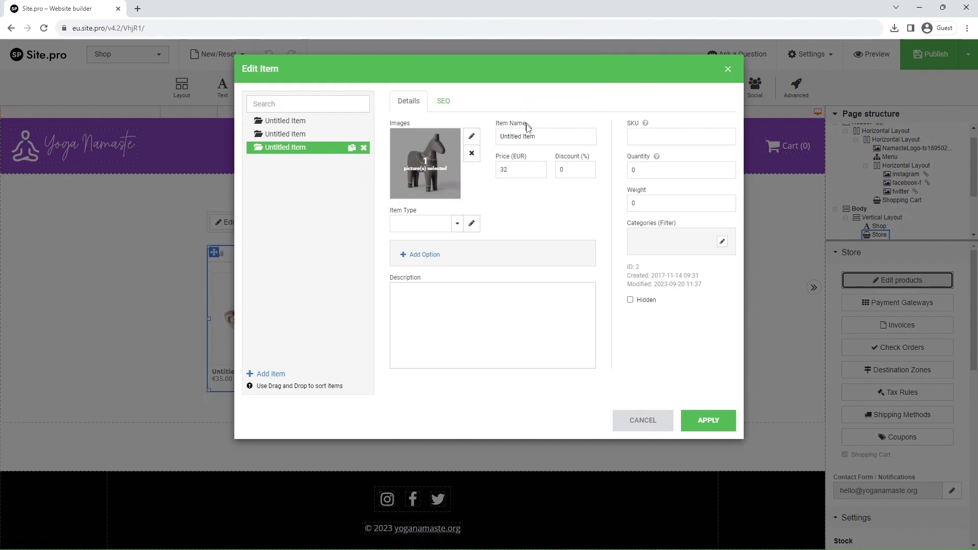
Rename the horse product to 'Yoga mat', priced 20 EUR with a 10% discount
{"action": "triple_click", "coordinate": [517, 136]}
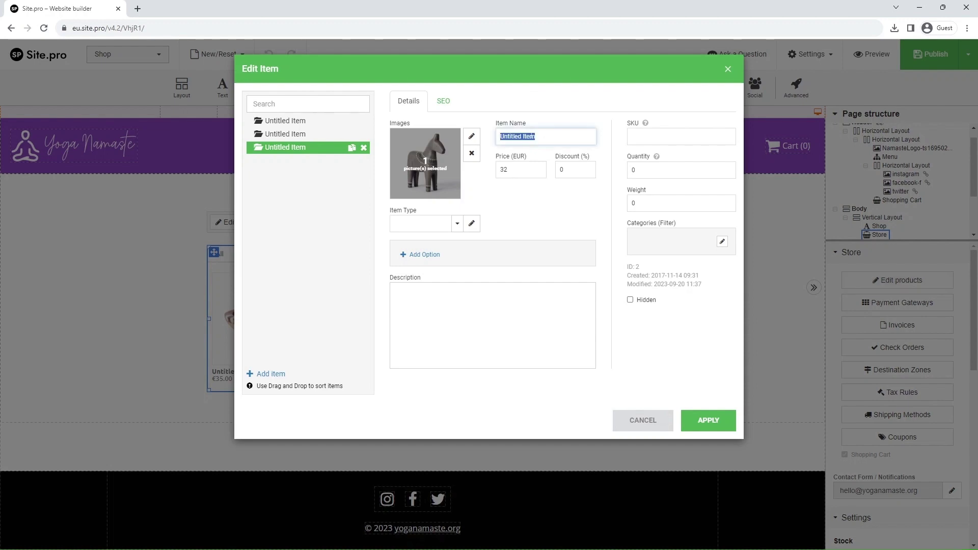
{"action": "type", "text": "Yoga mat"}
{"action": "left_click", "coordinate": [509, 170]}
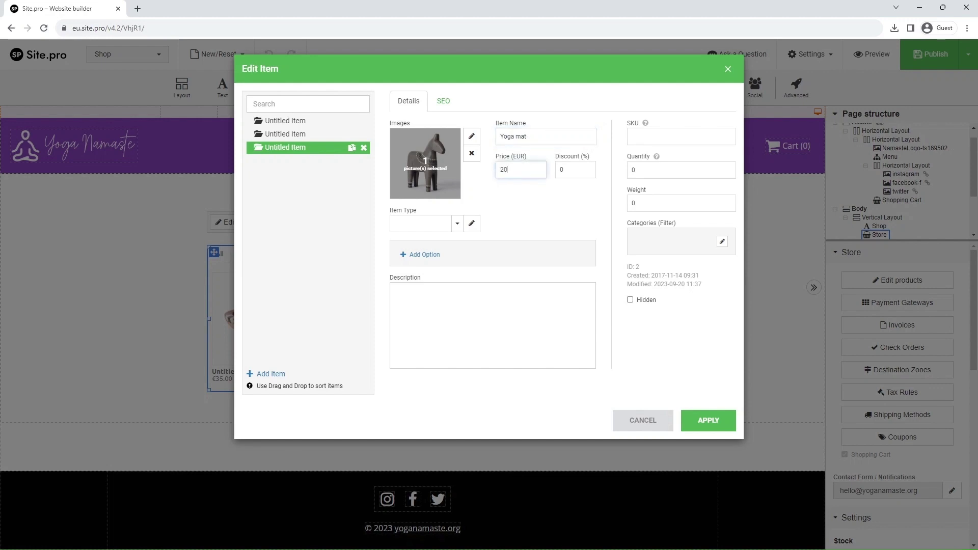
{"action": "left_click", "coordinate": [561, 170]}
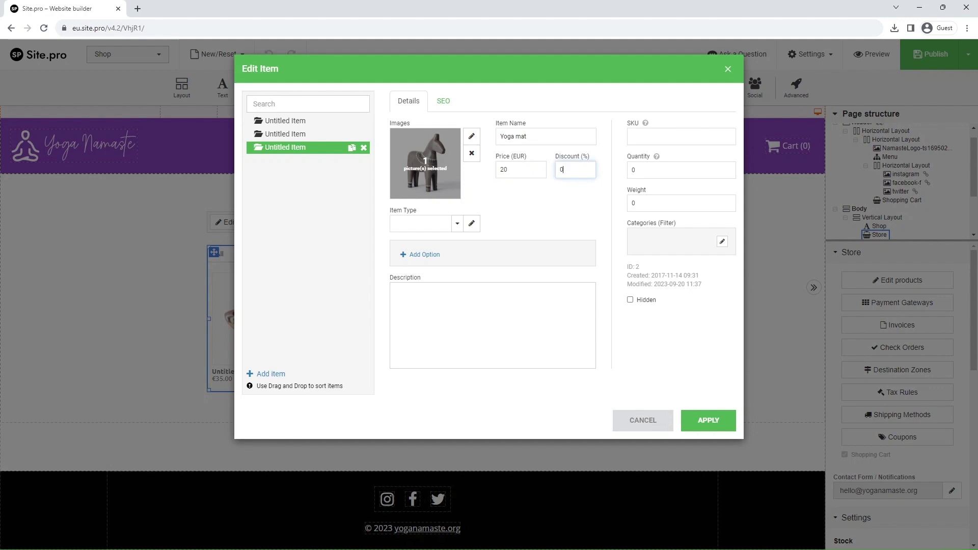
{"action": "type", "text": "1"}
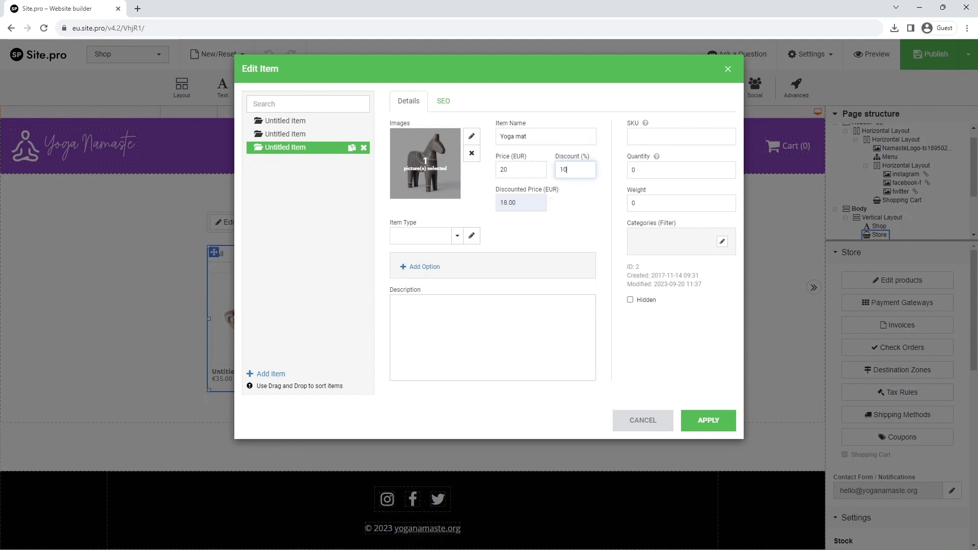
Replace the Yoga mat's horse picture with Shop-Mat01, Shop-Mat02 and Shop-Mat03 from the Yoga folder
{"action": "left_click", "coordinate": [471, 139]}
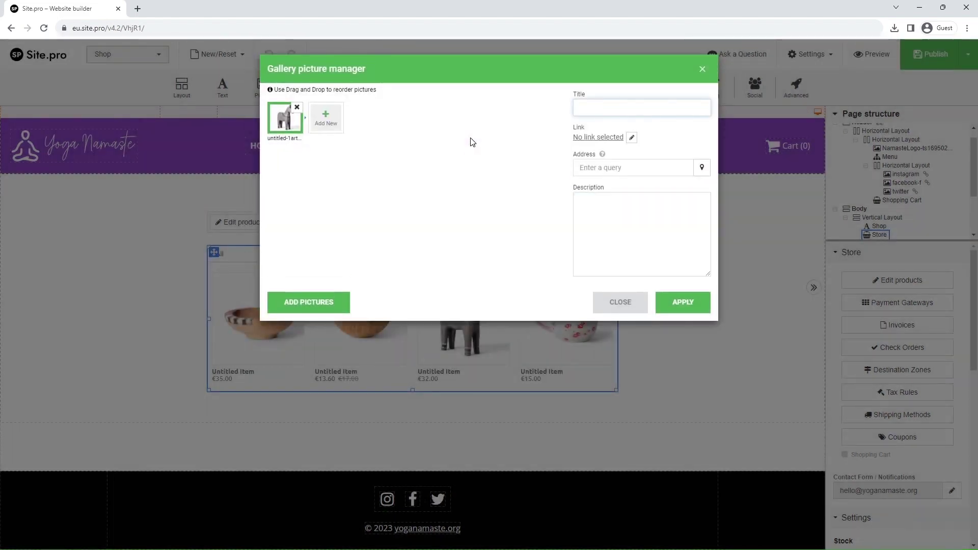
{"action": "left_click", "coordinate": [296, 108]}
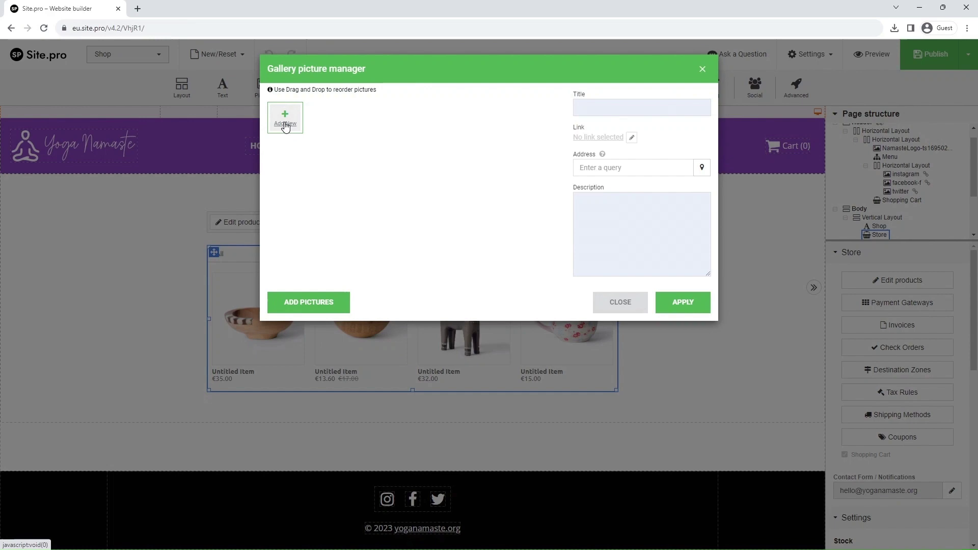
{"action": "left_click", "coordinate": [285, 124]}
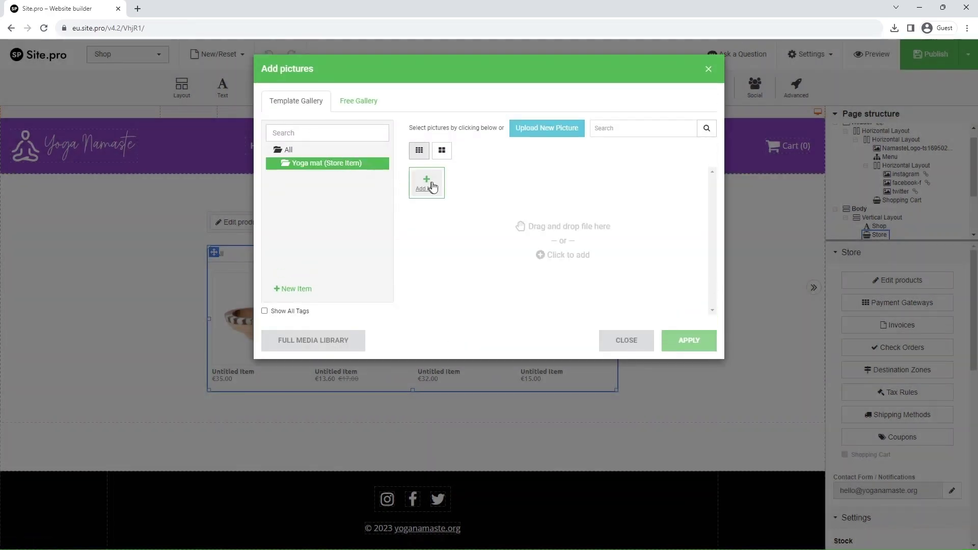
{"action": "left_click", "coordinate": [435, 188]}
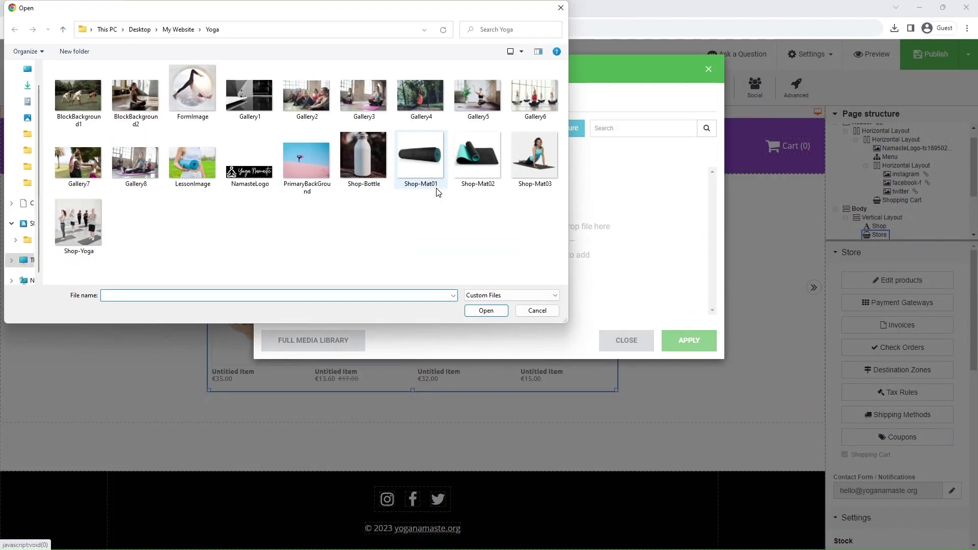
{"action": "left_click", "coordinate": [430, 175]}
{"action": "left_click", "coordinate": [455, 174], "text": "ctrl"}
{"action": "left_click", "coordinate": [524, 170], "text": "ctrl"}
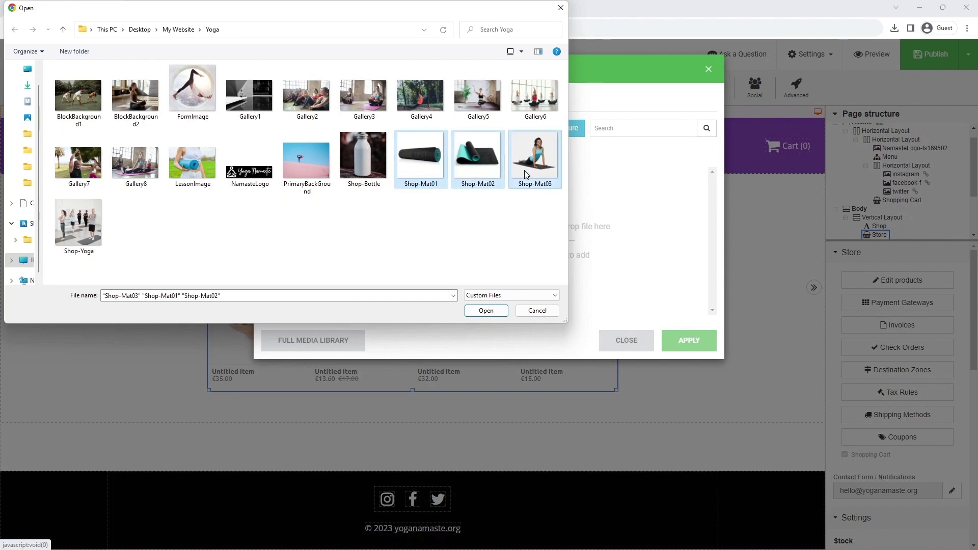
{"action": "left_click", "coordinate": [489, 311]}
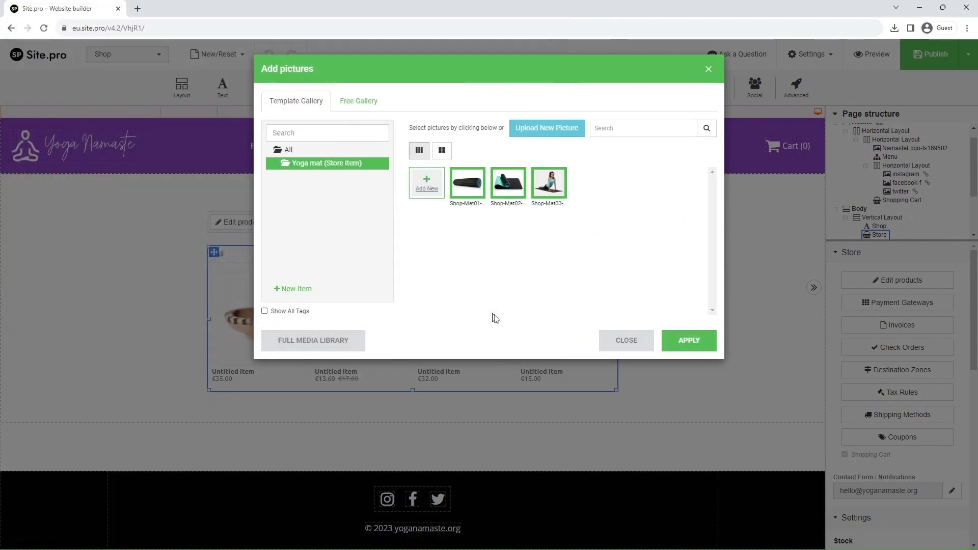
{"action": "left_click", "coordinate": [677, 341]}
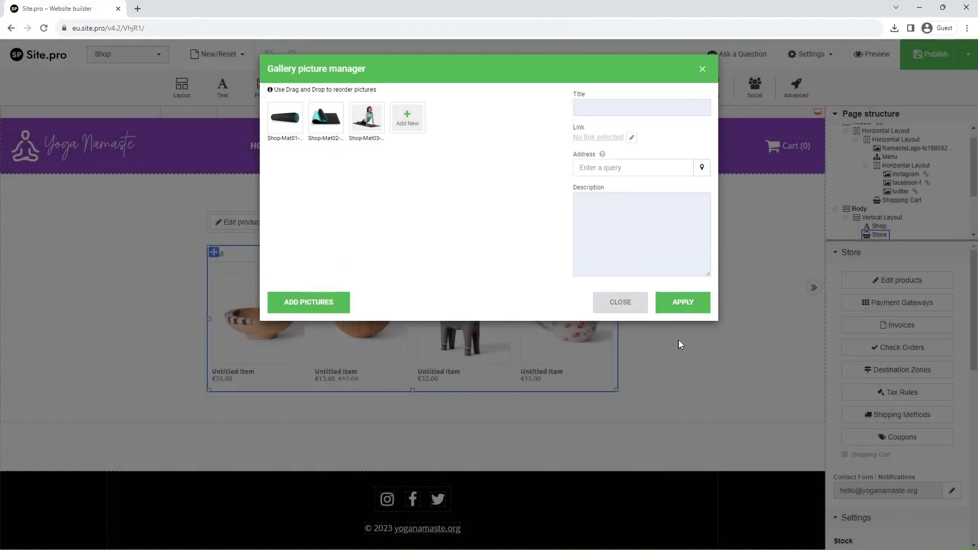
{"action": "left_click", "coordinate": [685, 306]}
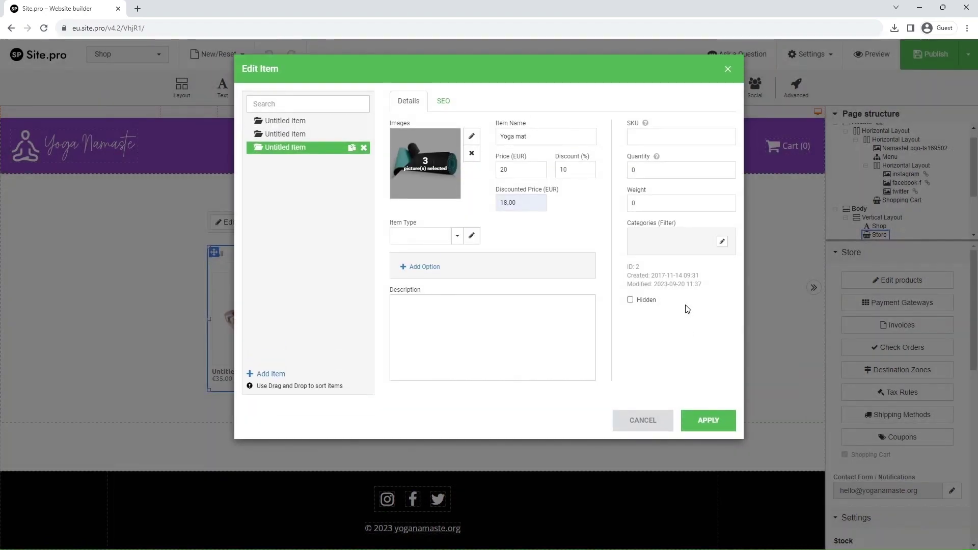
Add a new item type named 'Yoga Mat' and give it one empty option row
{"action": "left_click", "coordinate": [472, 237]}
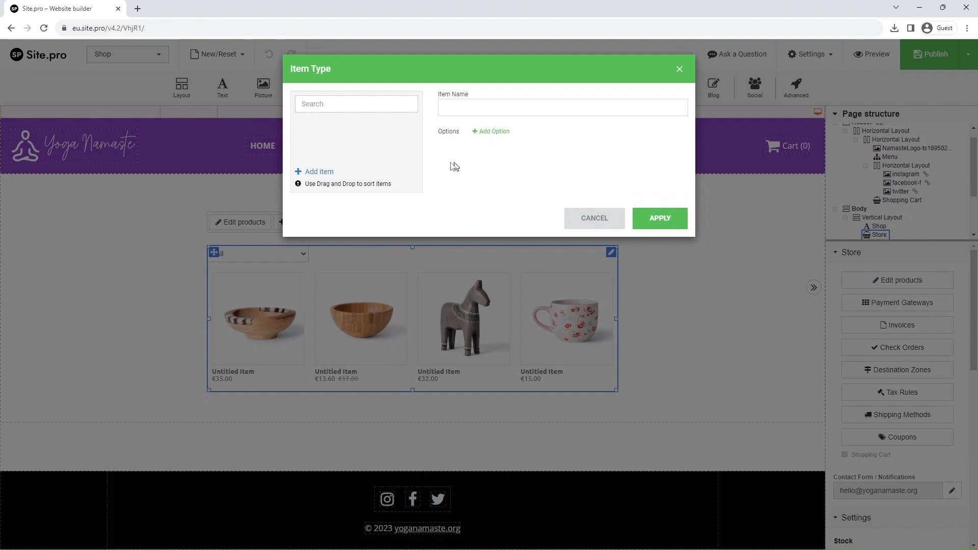
{"action": "left_click", "coordinate": [320, 171]}
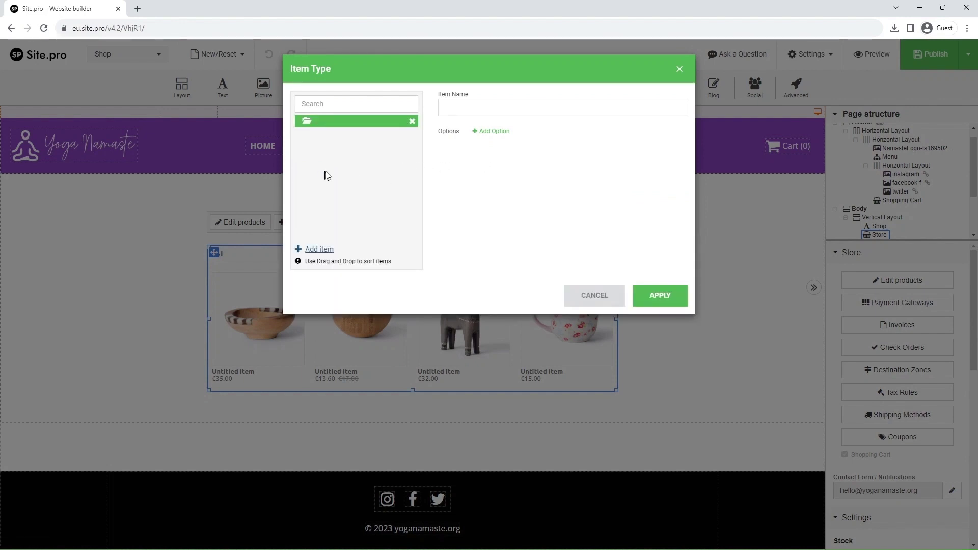
{"action": "left_click", "coordinate": [471, 108]}
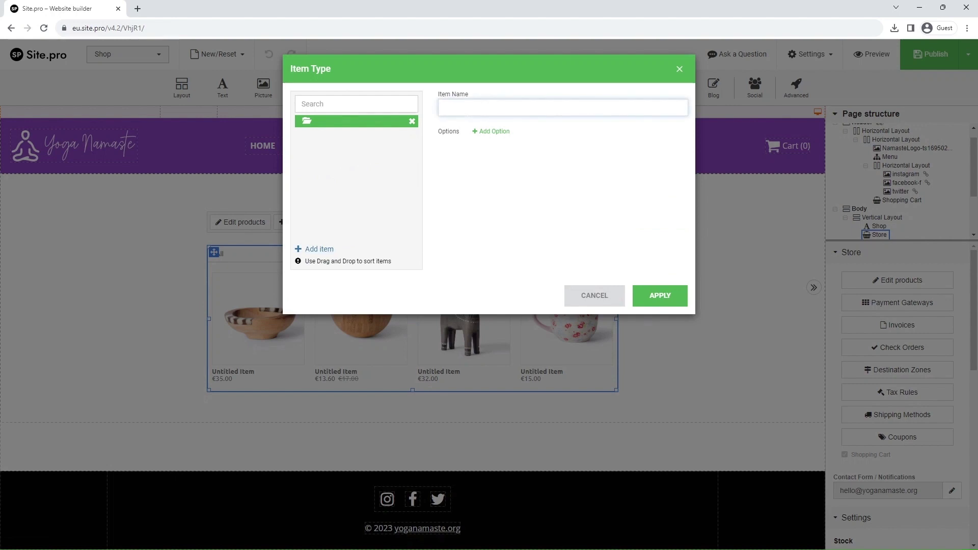
{"action": "type", "text": "Yoga Mat"}
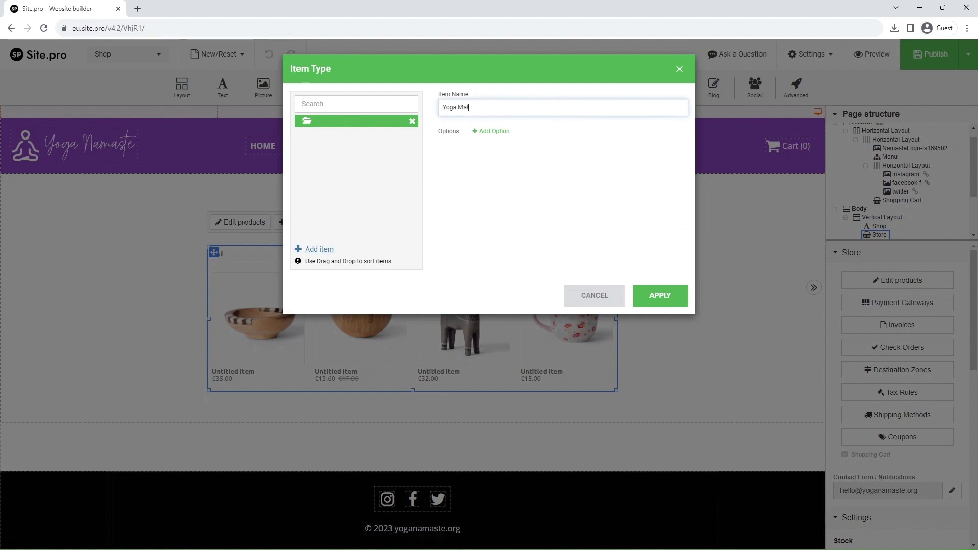
{"action": "left_click", "coordinate": [486, 132]}
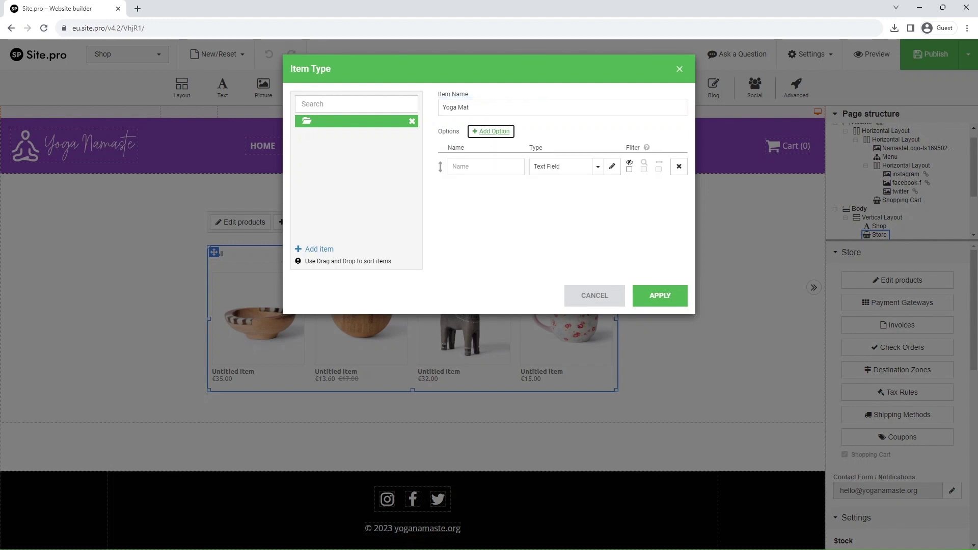
Create a Checkbox field type named 'Size' with the single option 'One Size'
{"action": "left_click", "coordinate": [612, 167]}
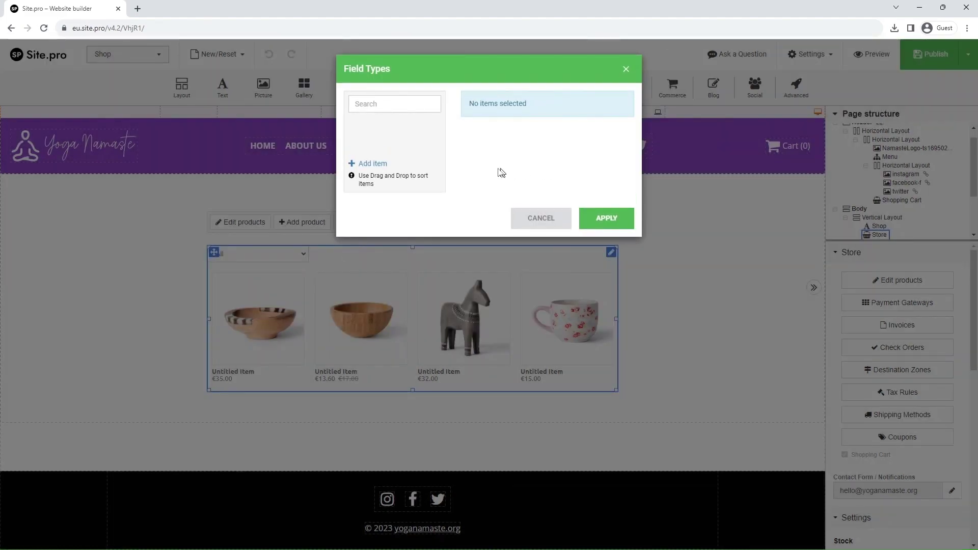
{"action": "left_click", "coordinate": [369, 164]}
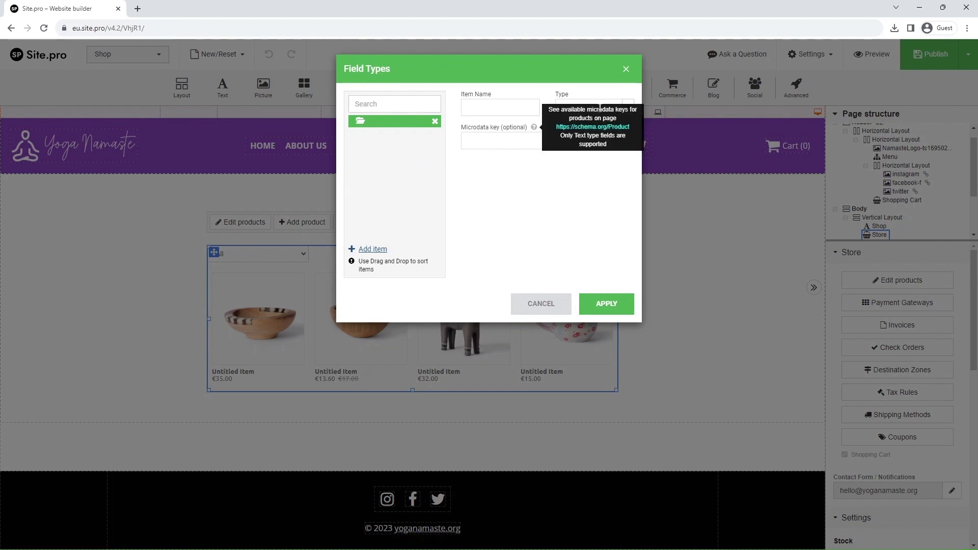
{"action": "left_click", "coordinate": [628, 106]}
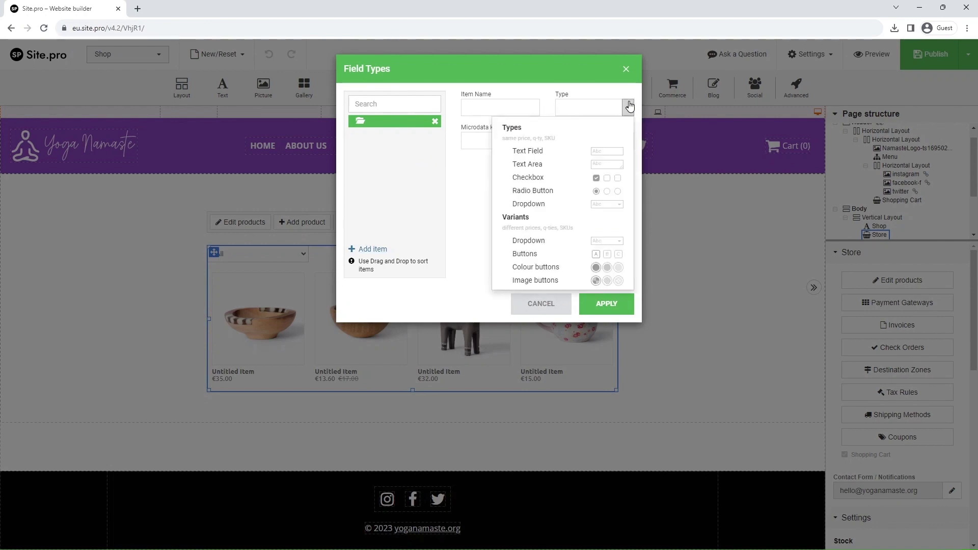
{"action": "left_click", "coordinate": [600, 178]}
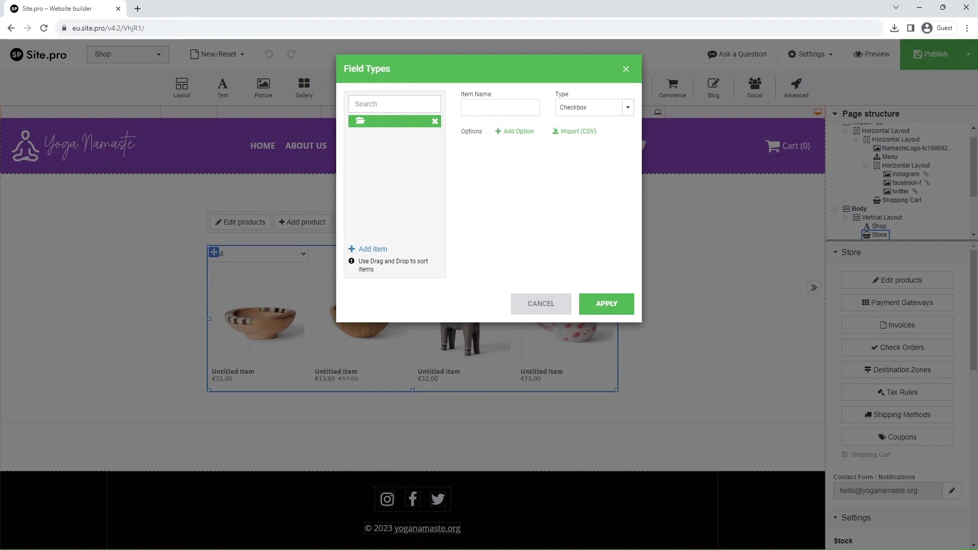
{"action": "left_click", "coordinate": [488, 108]}
{"action": "left_click", "coordinate": [515, 132]}
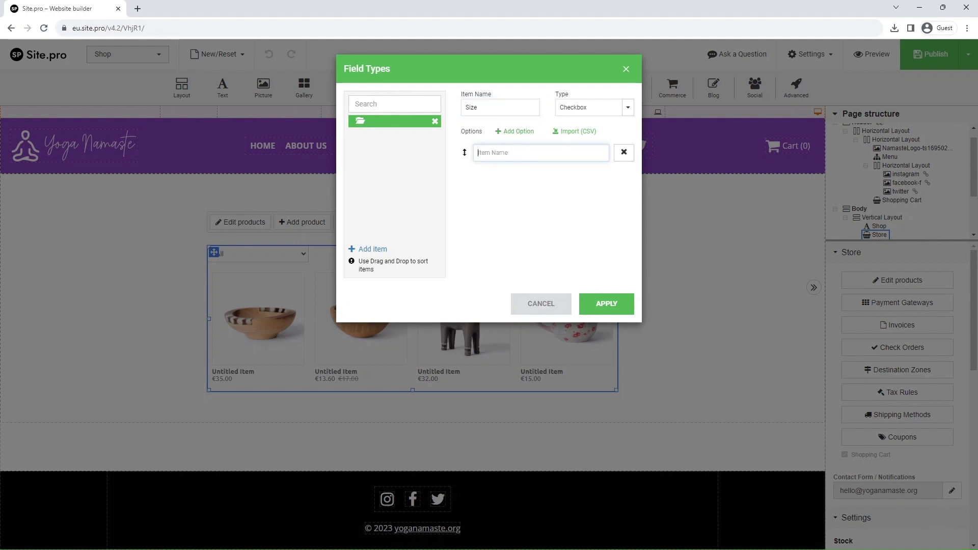
{"action": "type", "text": "One Size"}
Apply the Size field, then set the Yoga Mat option's type to Size and name it 'Size'
{"action": "left_click", "coordinate": [601, 305]}
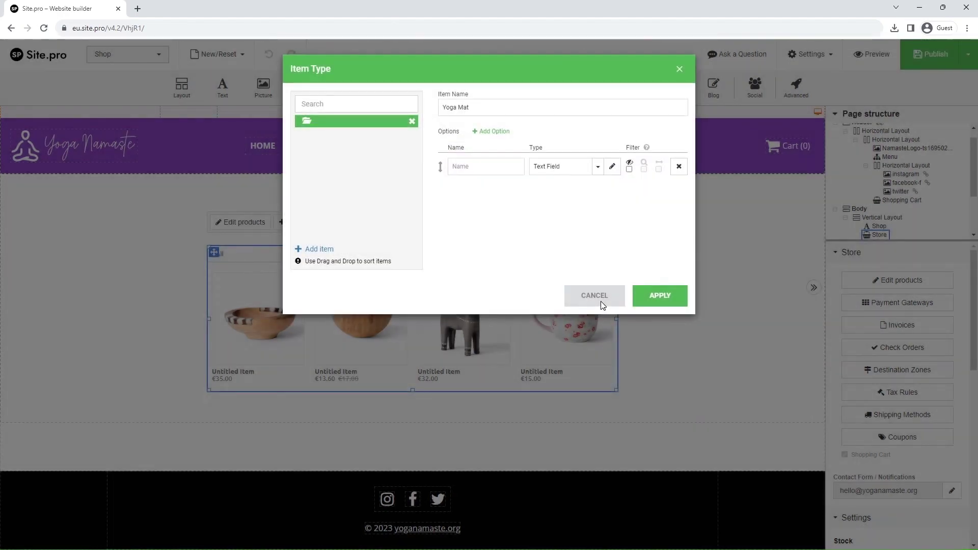
{"action": "left_click", "coordinate": [597, 167]}
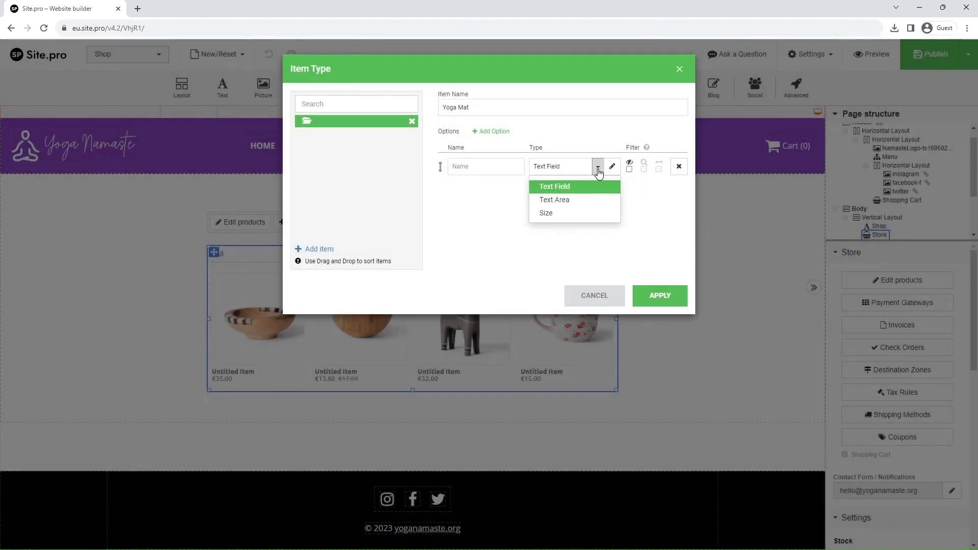
{"action": "left_click", "coordinate": [573, 216]}
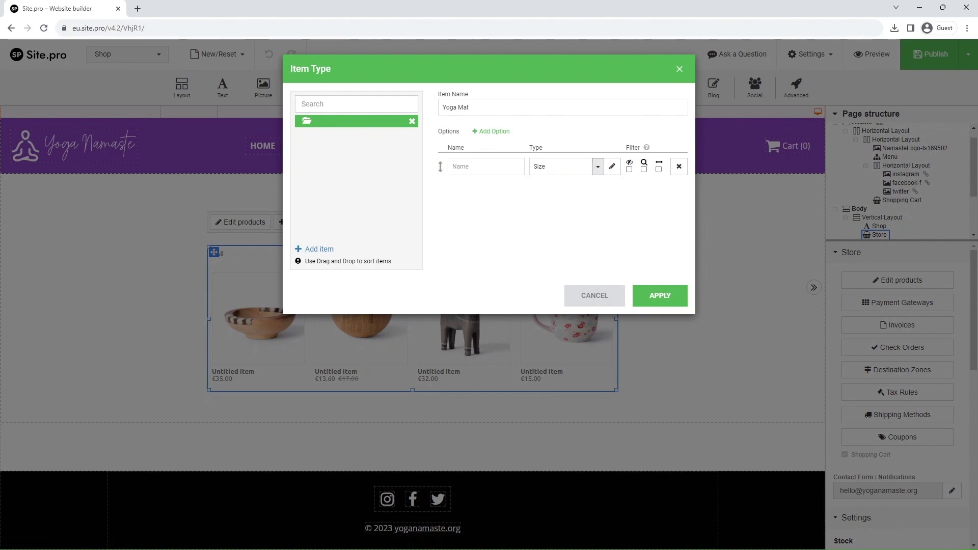
{"action": "left_click", "coordinate": [461, 167]}
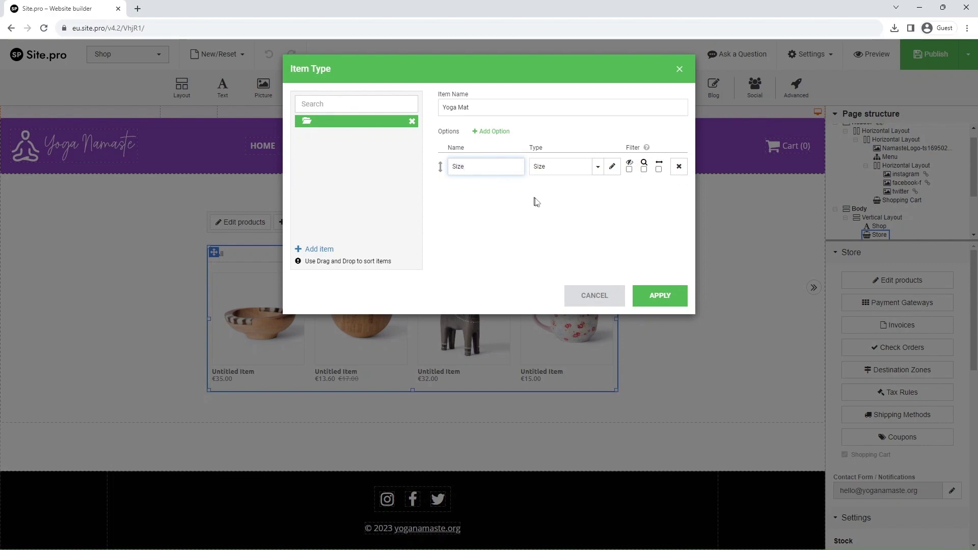
{"action": "left_click", "coordinate": [551, 208]}
Save the Yoga Mat item type and the Yoga mat product, then reopen the product editor
{"action": "left_click", "coordinate": [665, 298]}
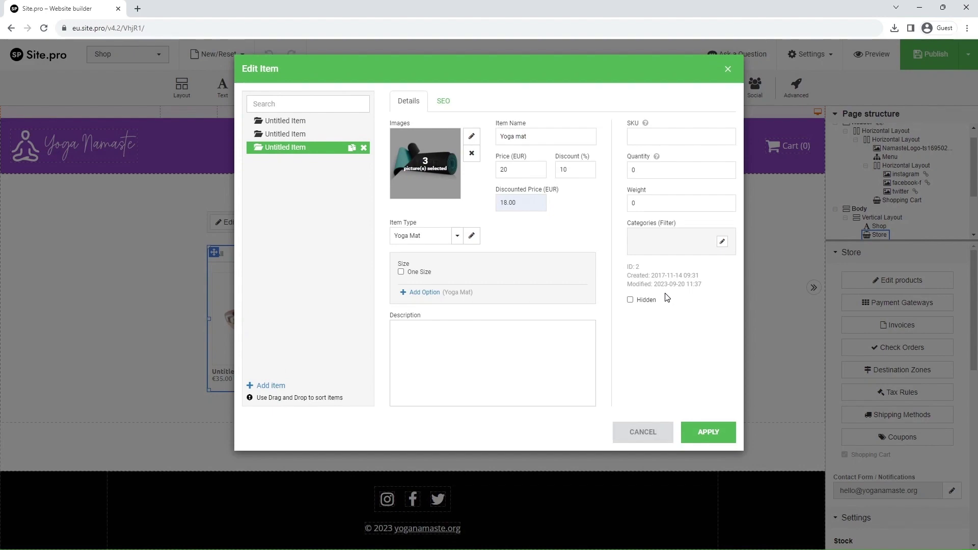
{"action": "left_click", "coordinate": [705, 432]}
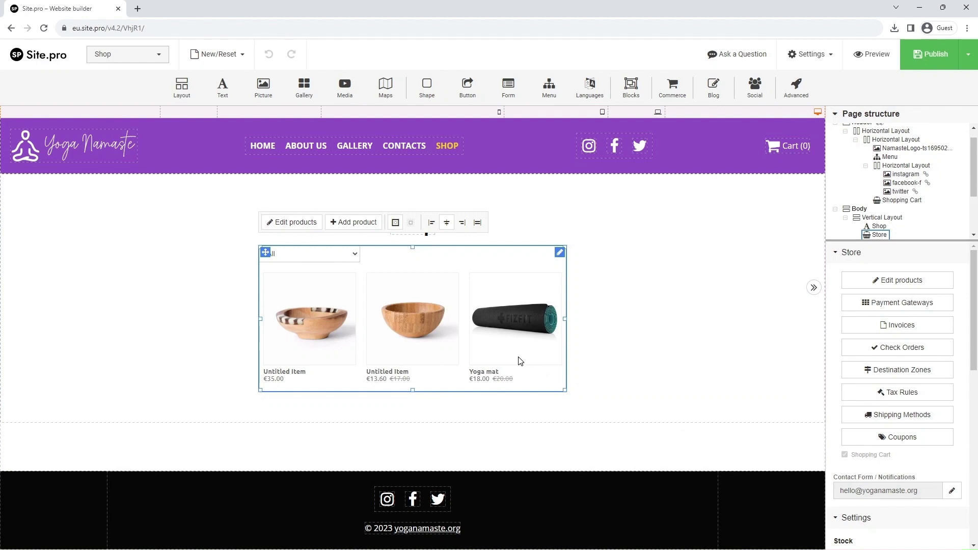
{"action": "left_click", "coordinate": [875, 282]}
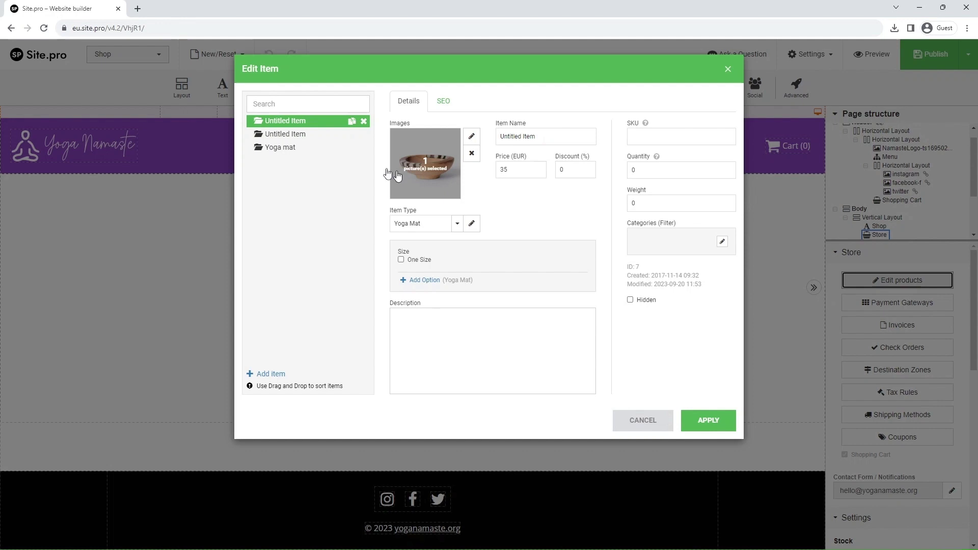
Rename the second untitled product to 'Water Bottle'
{"action": "left_click", "coordinate": [300, 135]}
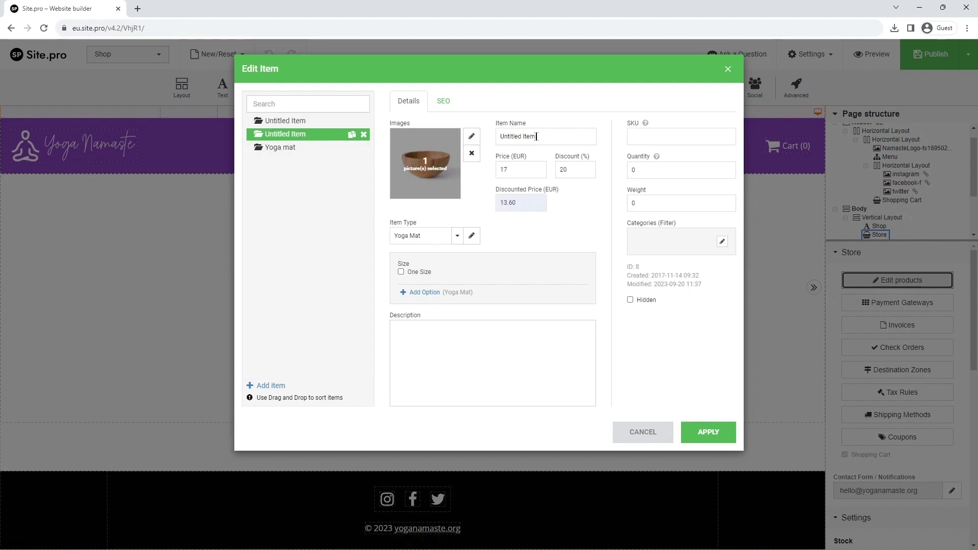
{"action": "left_click", "coordinate": [545, 136]}
{"action": "key", "text": "ctrl+a"}
{"action": "type", "text": "W"}
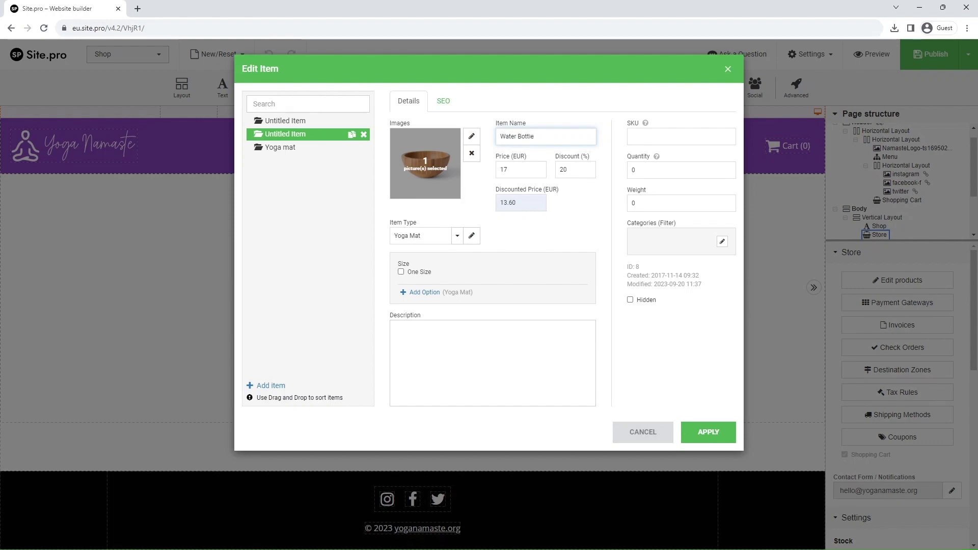
Replace the Water Bottle's bowl picture with the uploaded Shop-Bottle image
{"action": "left_click", "coordinate": [471, 136]}
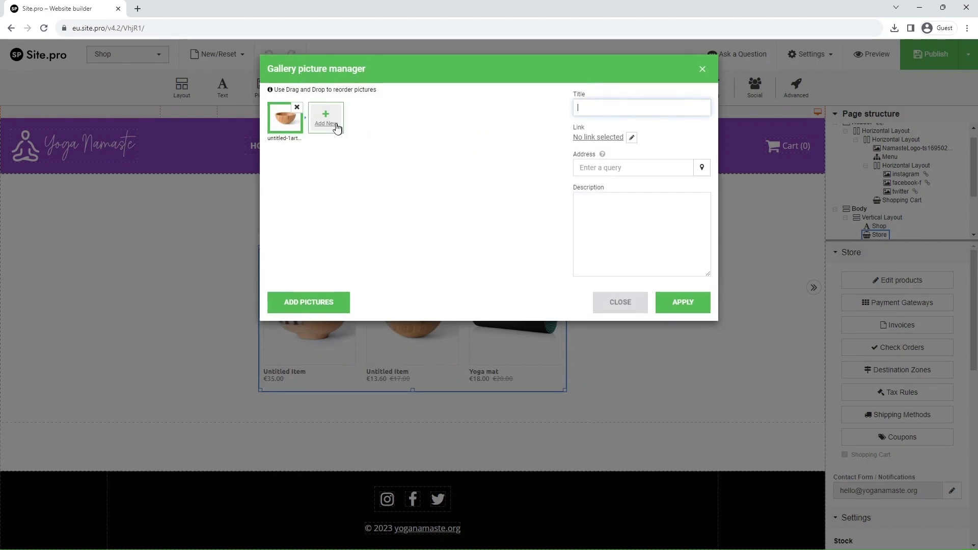
{"action": "left_click", "coordinate": [297, 107]}
{"action": "left_click", "coordinate": [291, 115]}
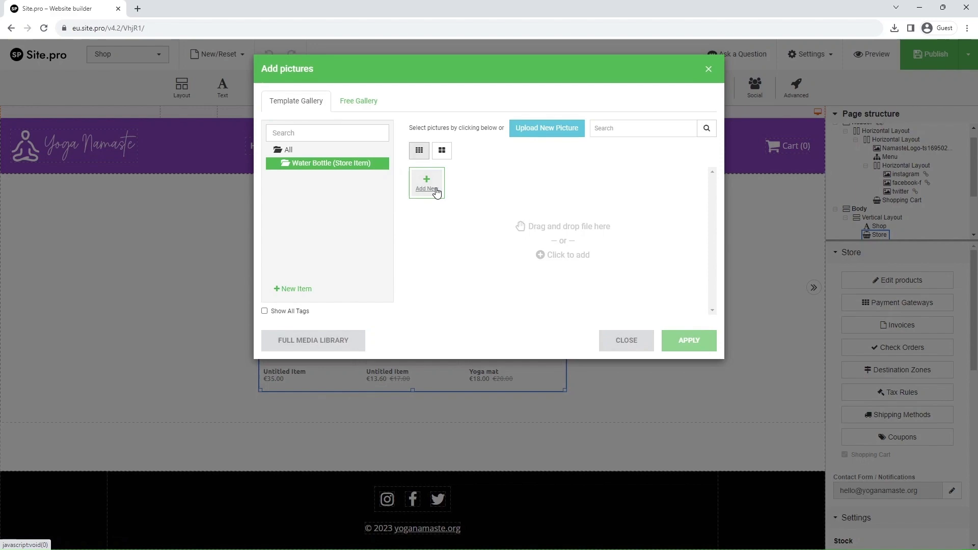
{"action": "left_click", "coordinate": [436, 192]}
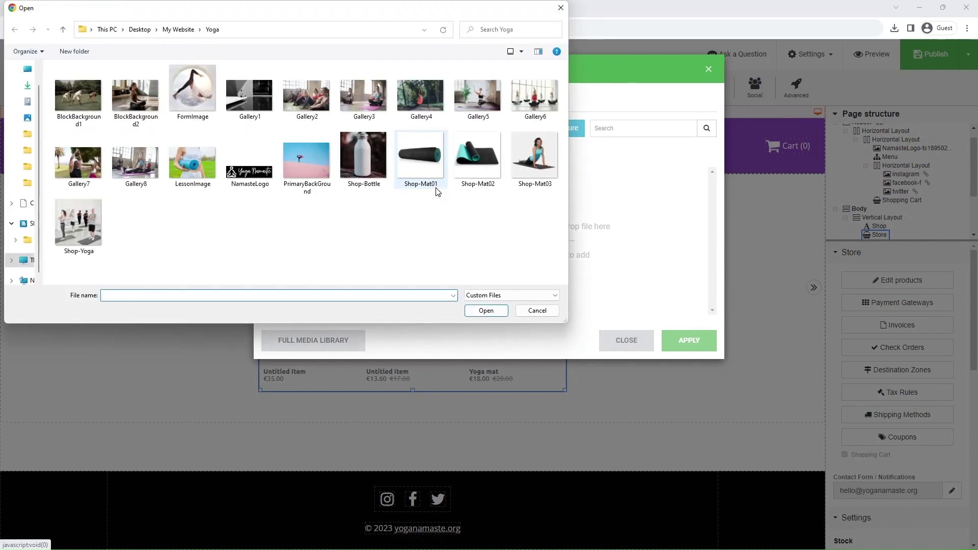
{"action": "left_click", "coordinate": [363, 155]}
{"action": "left_click", "coordinate": [485, 310]}
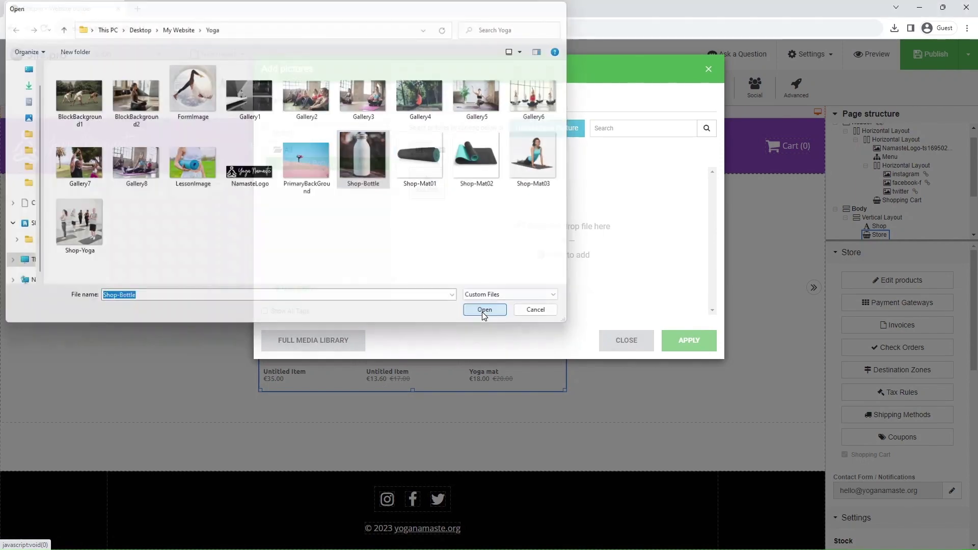
{"action": "left_click", "coordinate": [688, 341]}
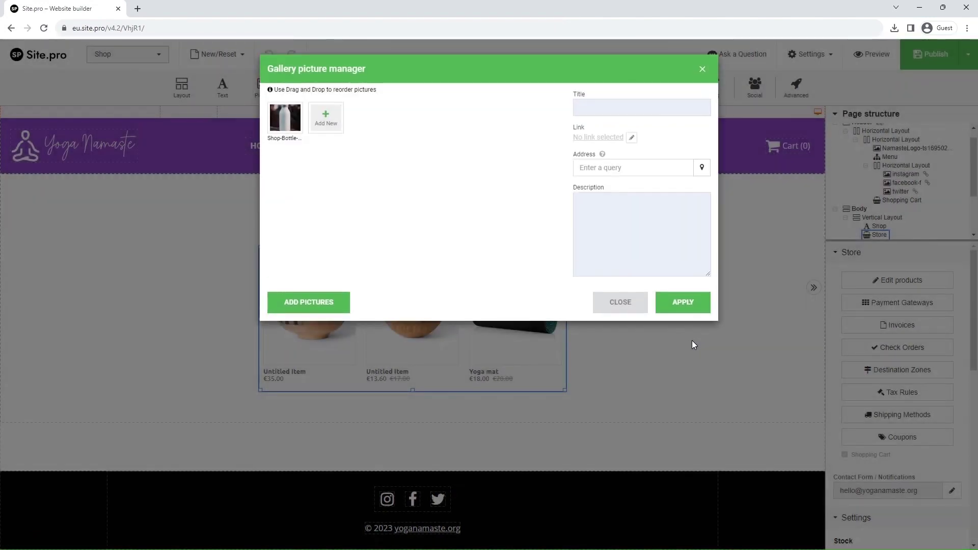
Apply the bottle picture, then create a 'Water Bottle' item type with one empty option row
{"action": "left_click", "coordinate": [691, 306]}
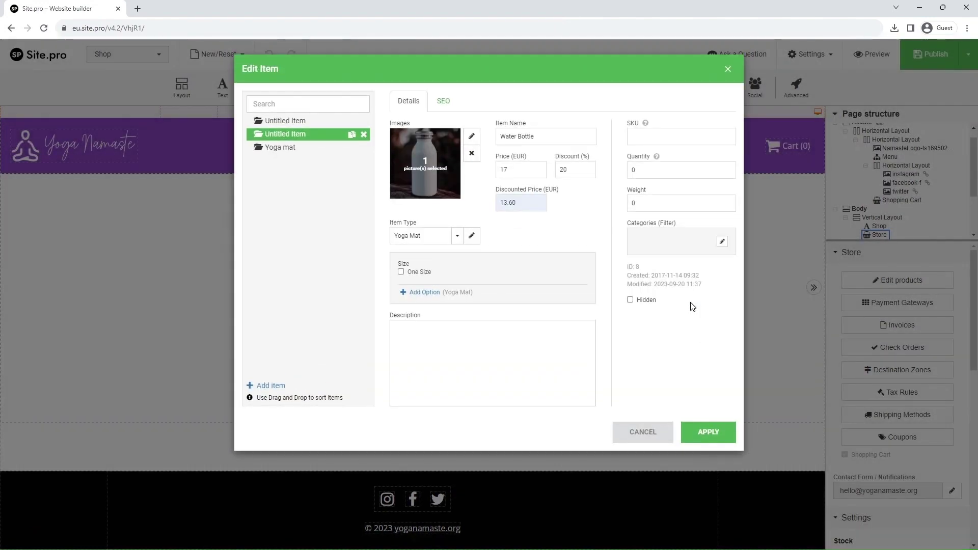
{"action": "left_click", "coordinate": [473, 237]}
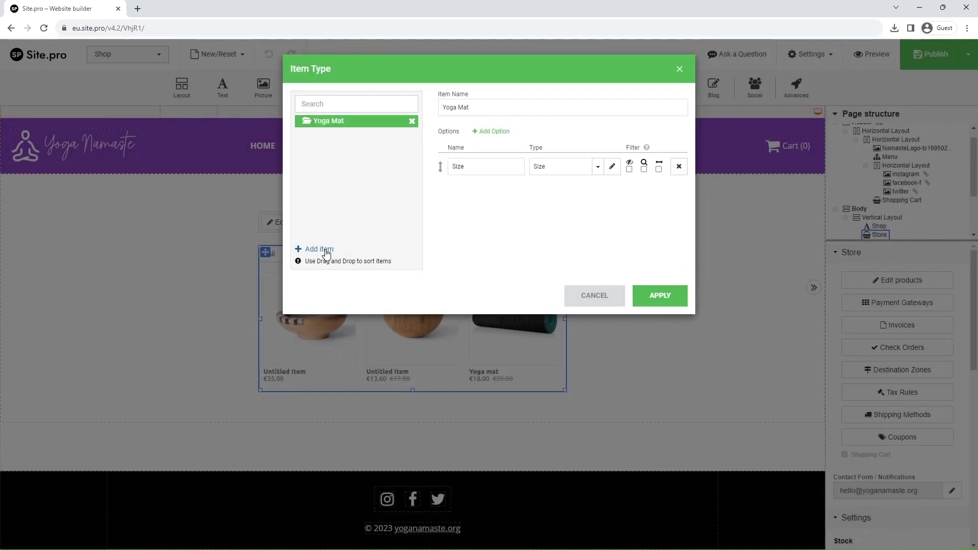
{"action": "left_click", "coordinate": [314, 250]}
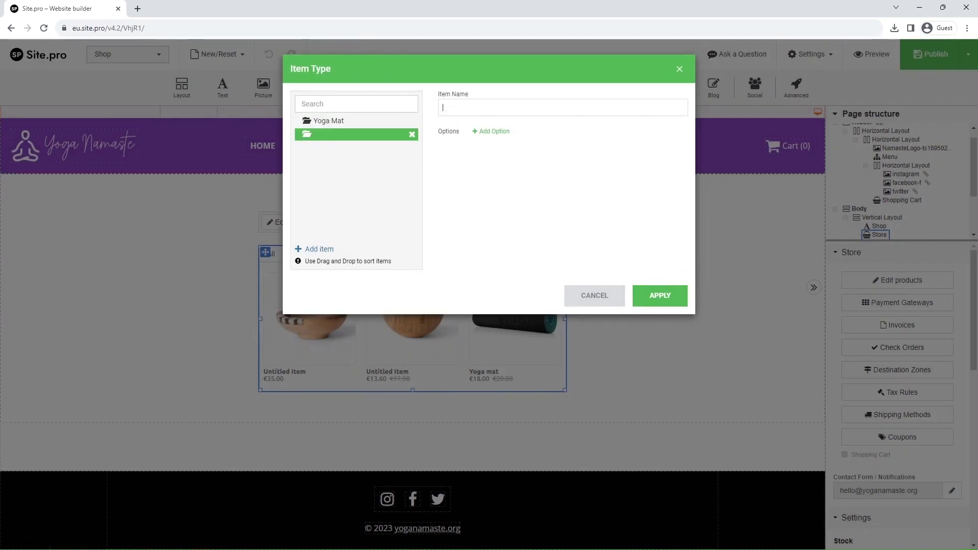
{"action": "type", "text": "Wat"}
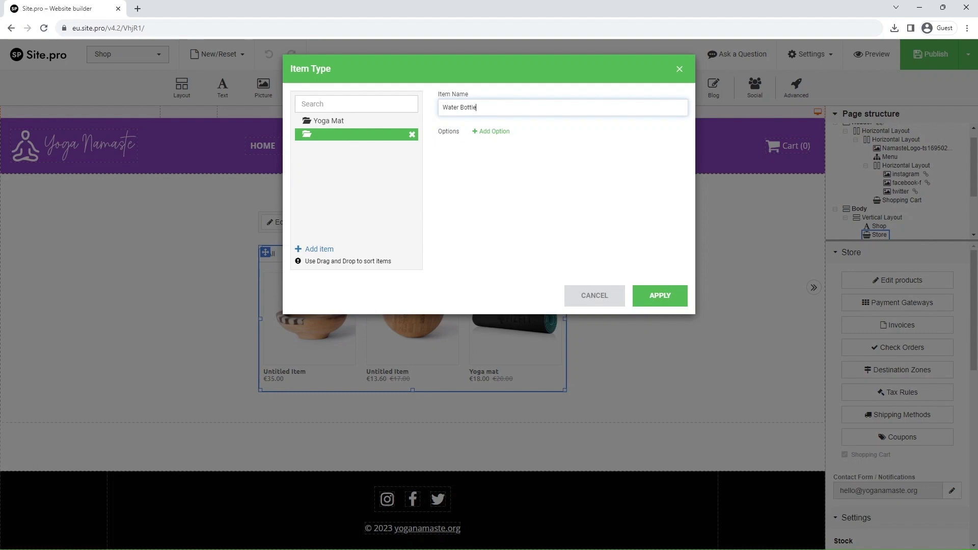
{"action": "type", "text": "er Bottle"}
{"action": "left_click", "coordinate": [492, 132]}
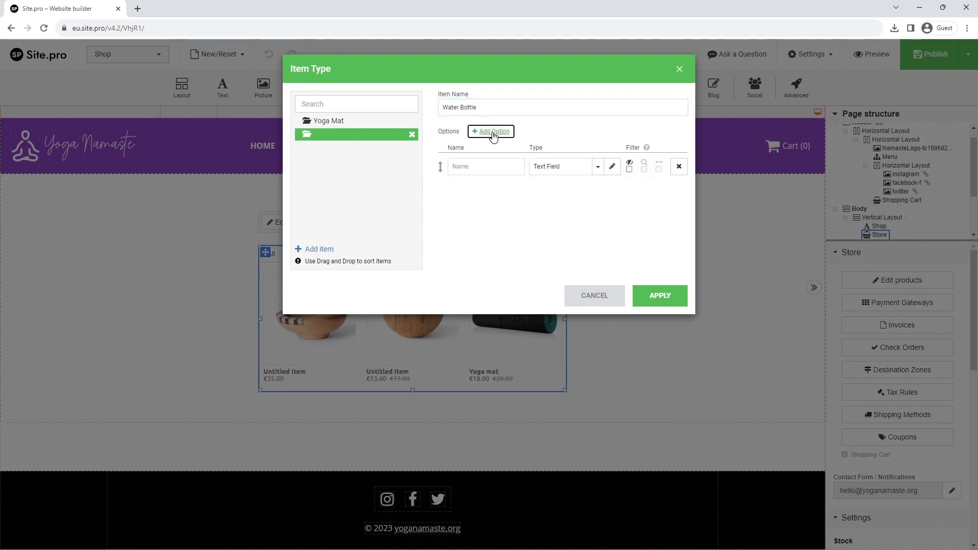
Create a colour-buttons field type named 'Color' with two option rows
{"action": "left_click", "coordinate": [615, 169]}
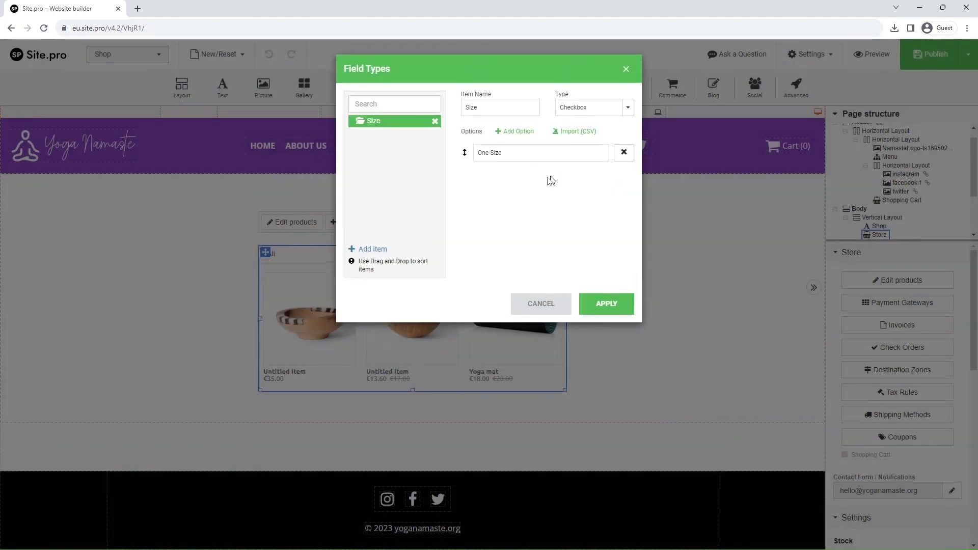
{"action": "left_click", "coordinate": [362, 250]}
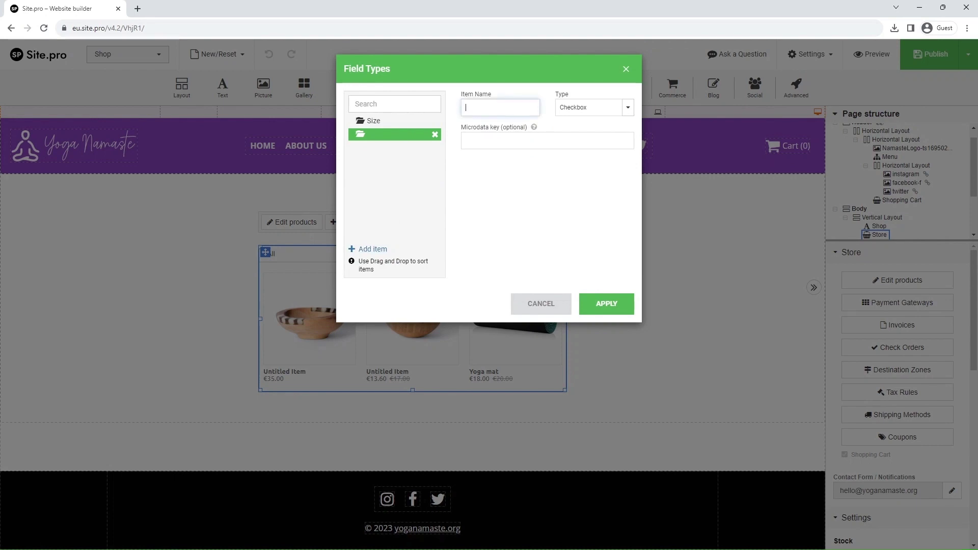
{"action": "type", "text": "Color"}
{"action": "left_click", "coordinate": [576, 115]}
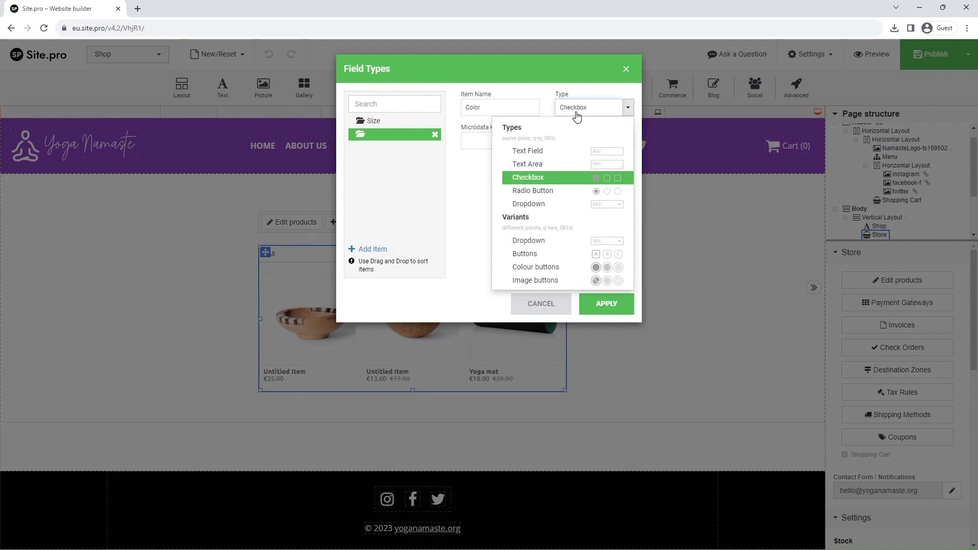
{"action": "left_click", "coordinate": [557, 270]}
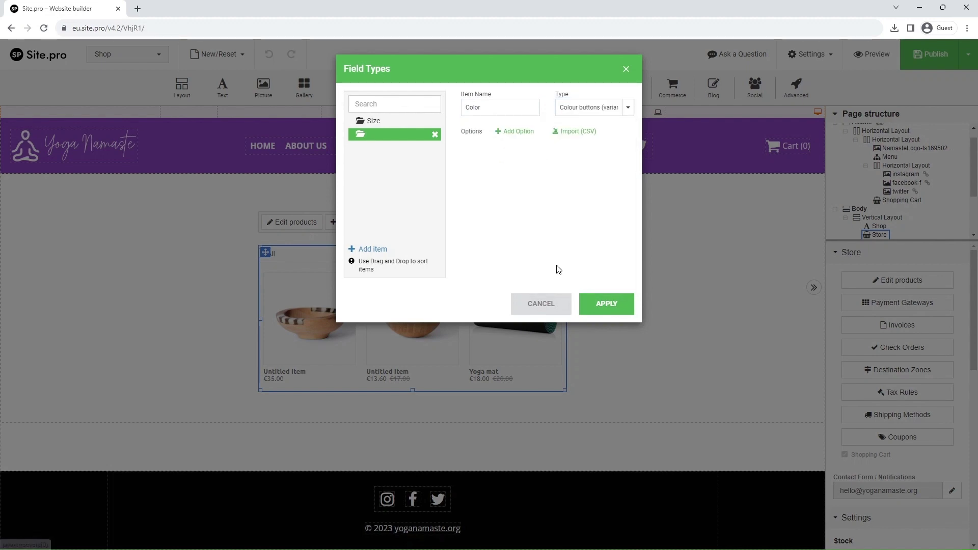
{"action": "left_click", "coordinate": [519, 132]}
{"action": "left_click", "coordinate": [519, 132]}
Name the colour options White and Black, with white and black (000000) swatches
{"action": "left_click", "coordinate": [519, 153]}
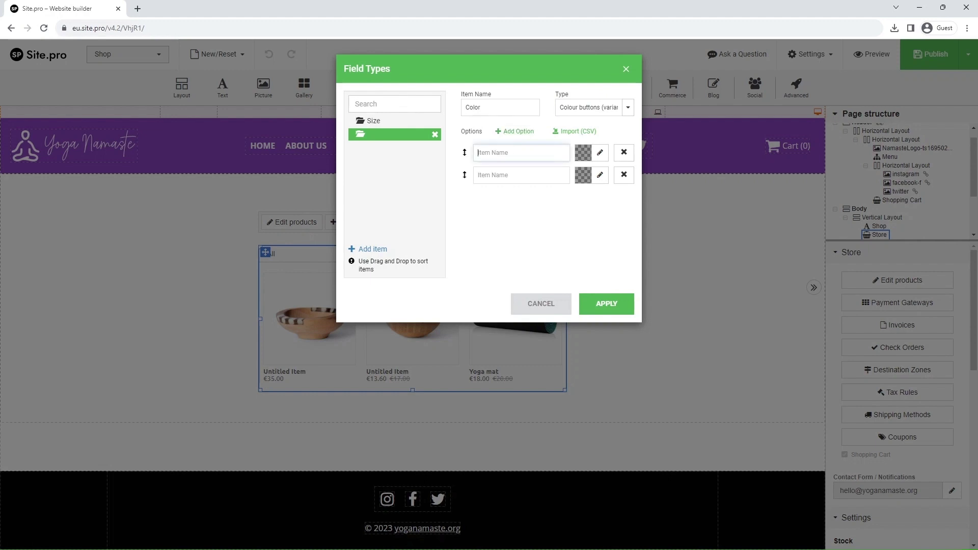
{"action": "type", "text": "White"}
{"action": "left_click", "coordinate": [600, 152]}
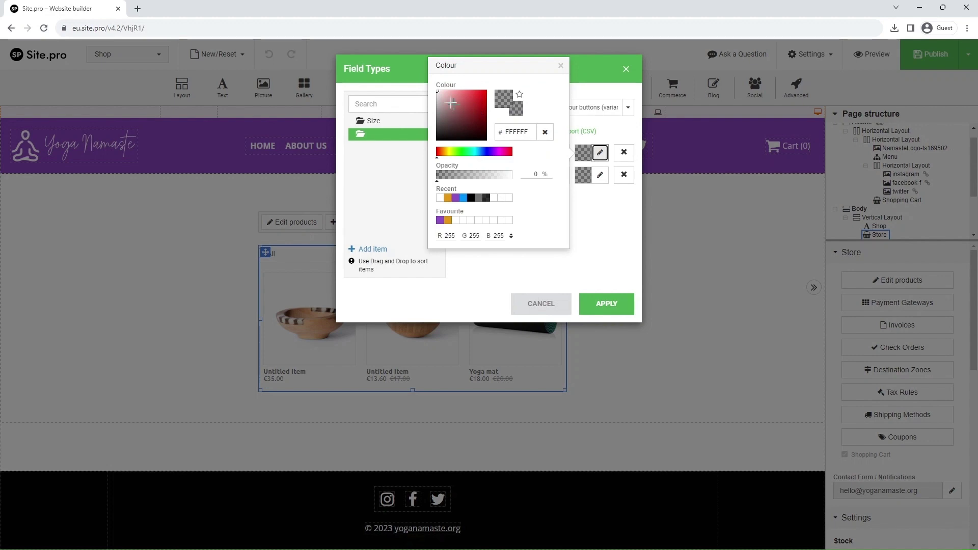
{"action": "mouse_move", "coordinate": [437, 90]}
{"action": "left_mouse_down"}
{"action": "mouse_move", "coordinate": [469, 109]}
{"action": "mouse_move", "coordinate": [427, 92]}
{"action": "left_mouse_up"}
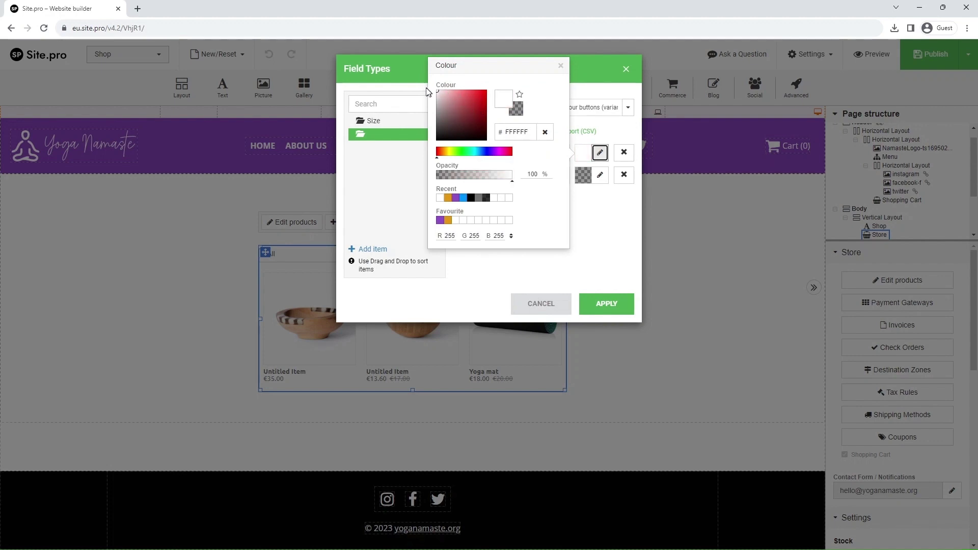
{"action": "left_click", "coordinate": [560, 65]}
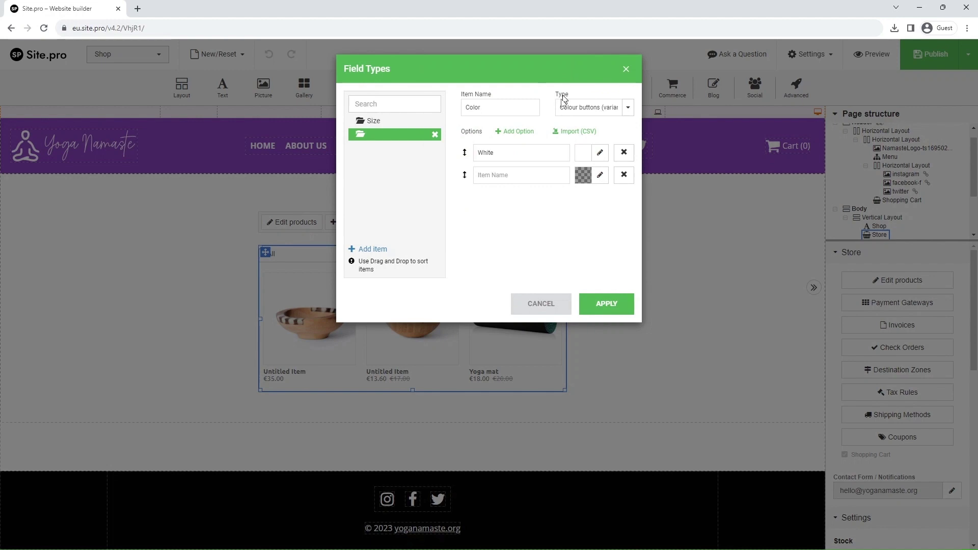
{"action": "left_click", "coordinate": [510, 176]}
{"action": "type", "text": "Black"}
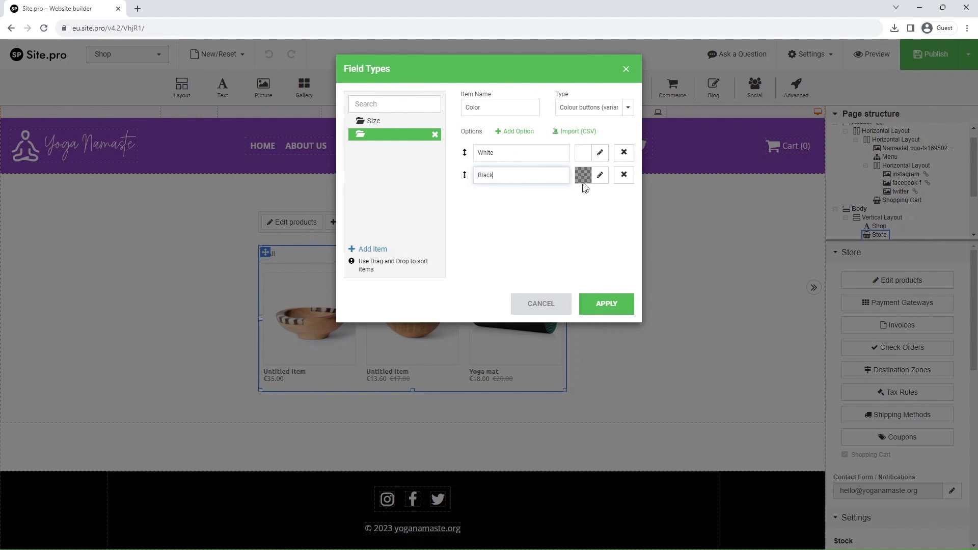
{"action": "left_click", "coordinate": [600, 175]}
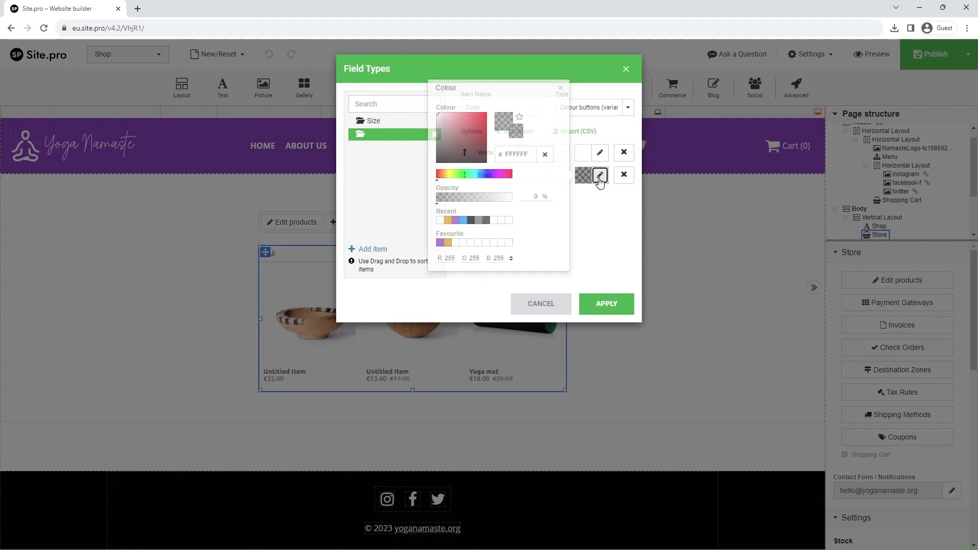
{"action": "left_click_drag", "start_coordinate": [441, 118], "coordinate": [499, 173]}
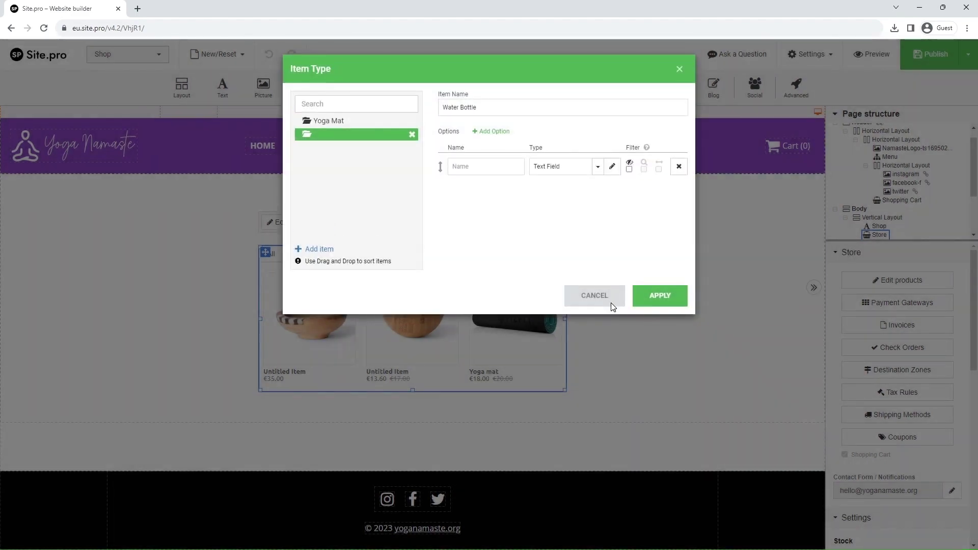
Add a Color-type option named Color to the Water Bottle item type and apply it
{"action": "left_click", "coordinate": [483, 166]}
{"action": "left_click", "coordinate": [539, 170]}
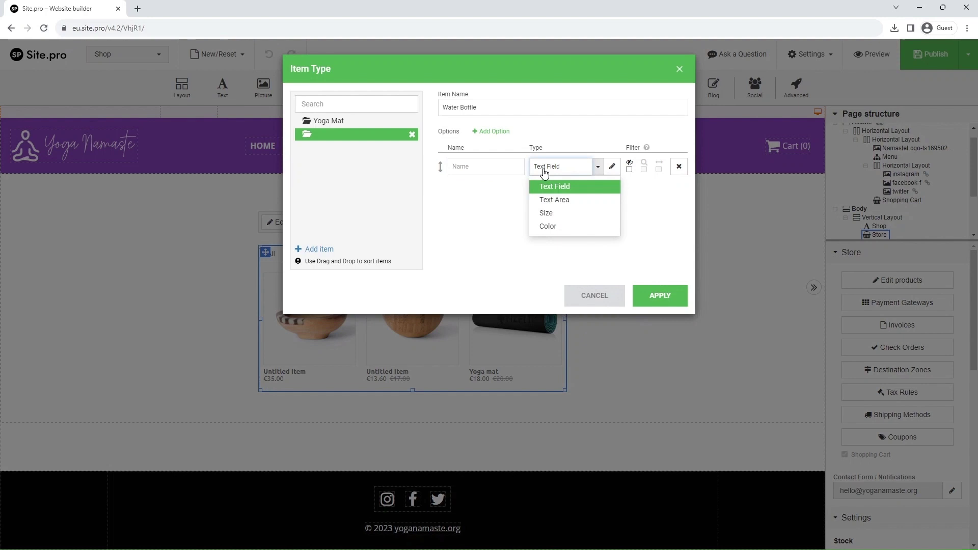
{"action": "left_click", "coordinate": [548, 226]}
{"action": "left_click", "coordinate": [486, 167]}
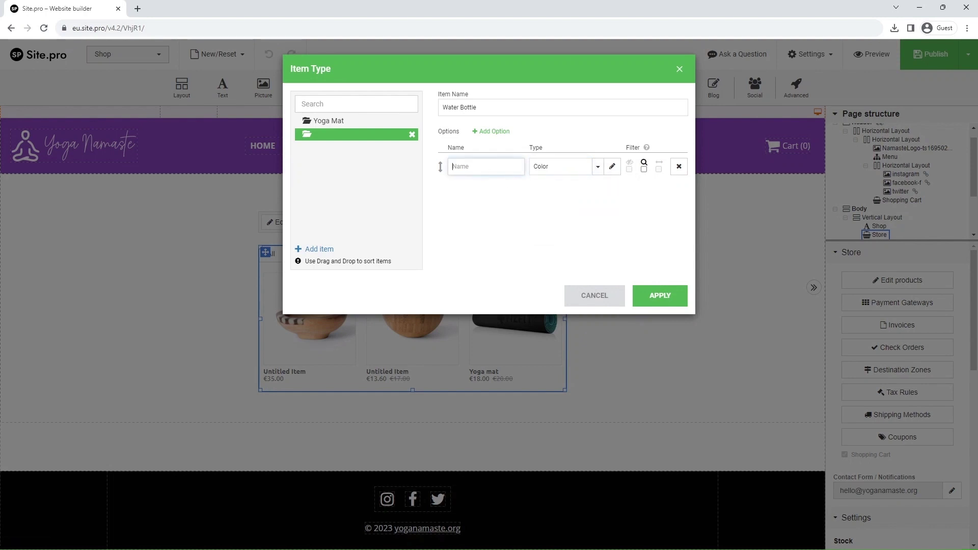
{"action": "type", "text": "Color"}
{"action": "left_click", "coordinate": [668, 296]}
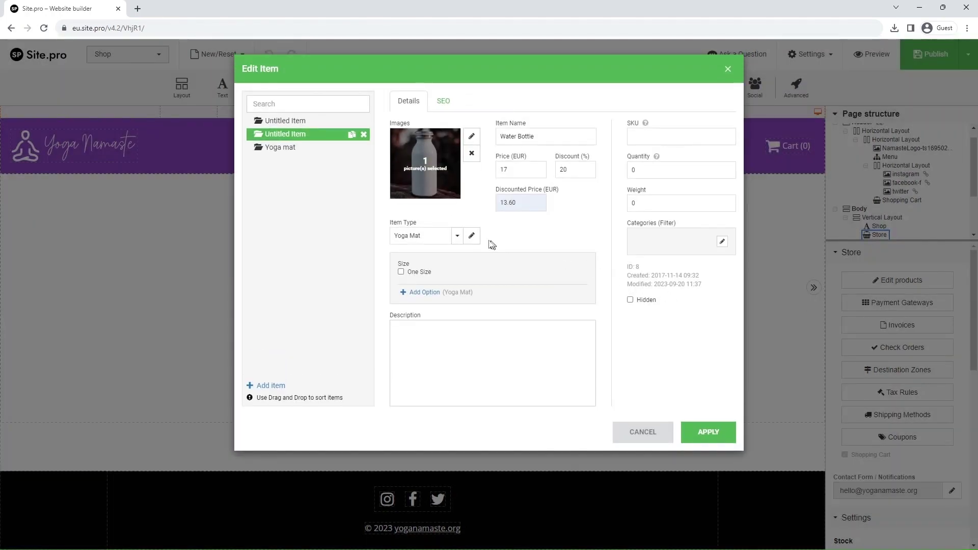
Assign the Water Bottle item type to the product and show its White and Black variants
{"action": "left_click", "coordinate": [457, 236]}
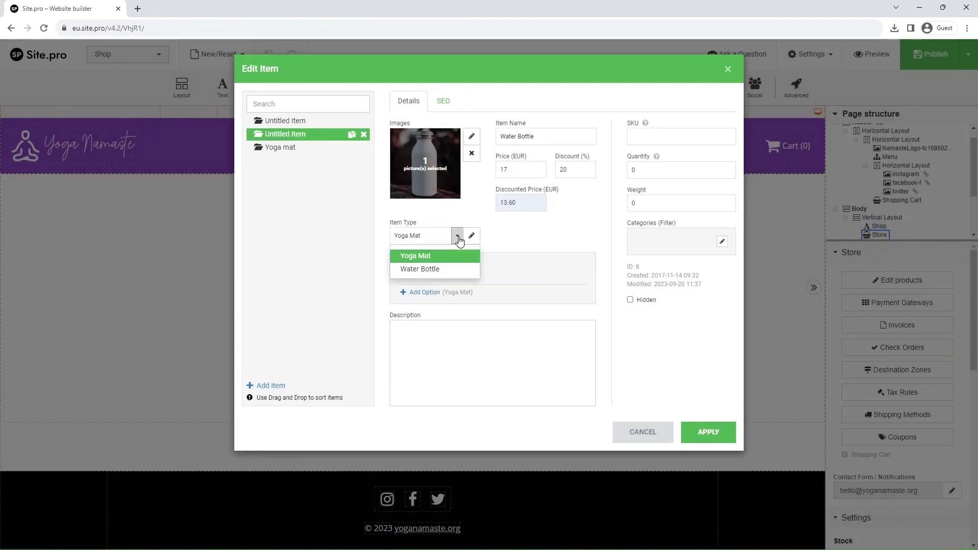
{"action": "left_click", "coordinate": [443, 269]}
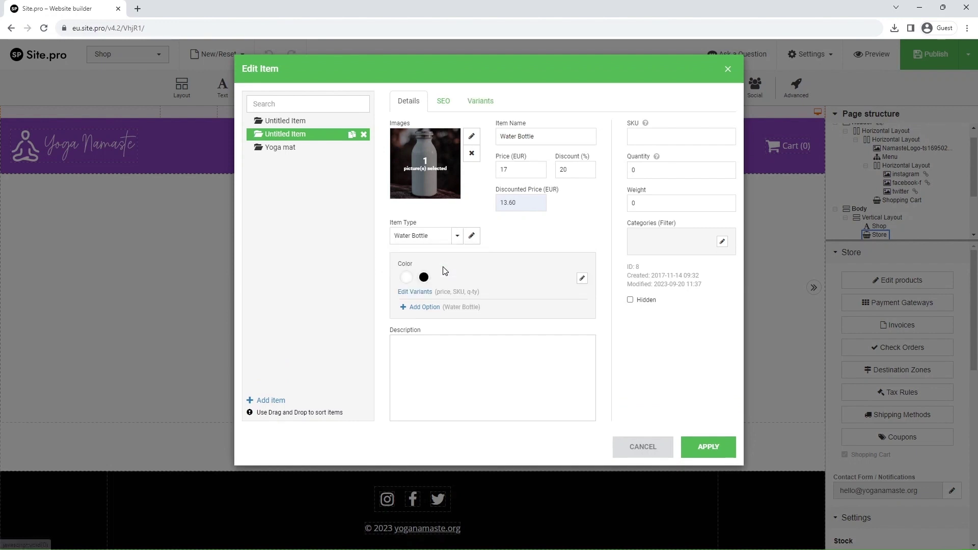
{"action": "left_click", "coordinate": [412, 291]}
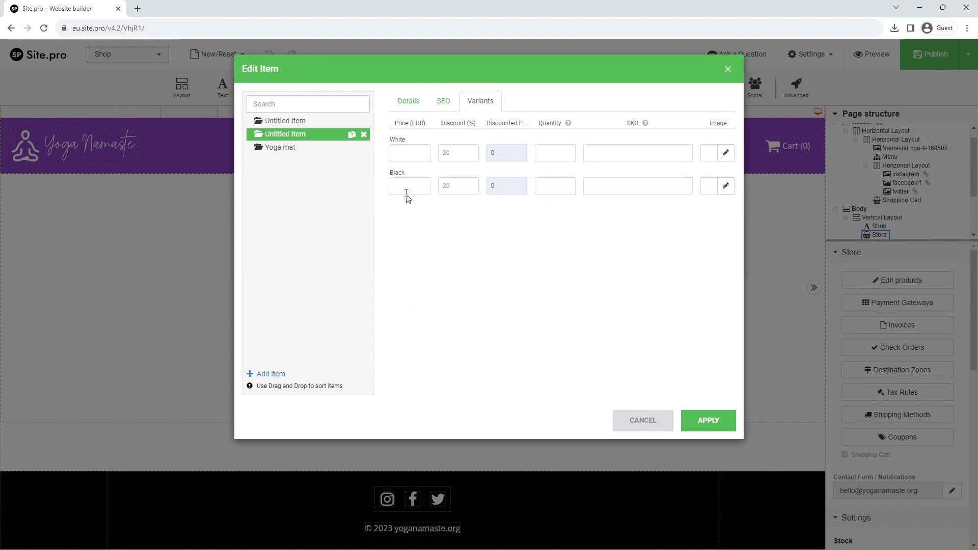
Price the White and Black bottle variants at 20 EUR, give Black a 10% discount, and apply
{"action": "left_click", "coordinate": [410, 153]}
{"action": "left_click", "coordinate": [410, 186]}
{"action": "left_click", "coordinate": [458, 186]}
{"action": "type", "text": "10"}
{"action": "left_click", "coordinate": [459, 153]}
{"action": "left_click", "coordinate": [714, 422]}
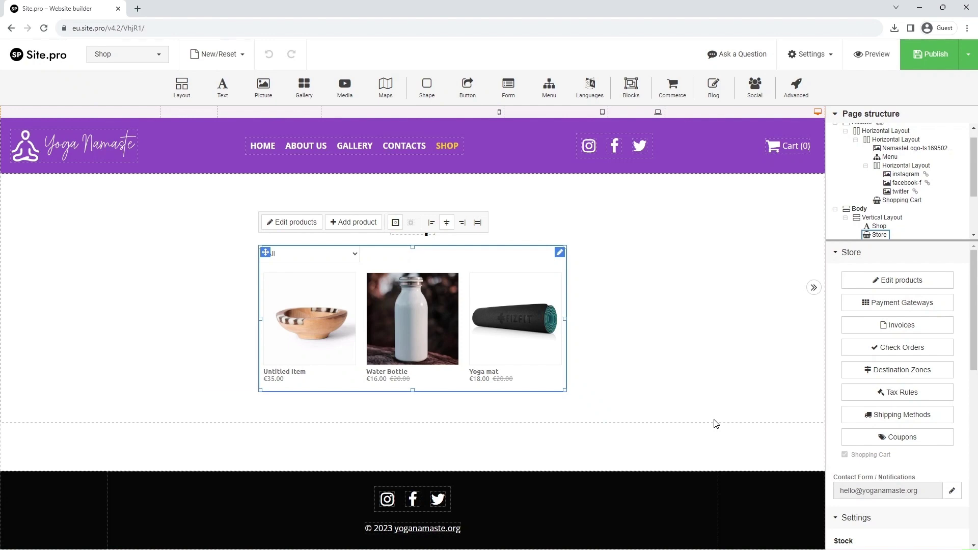
Edit the store products and rename the first item from Untitled Item to 'Group Yoga'
{"action": "left_click", "coordinate": [901, 281]}
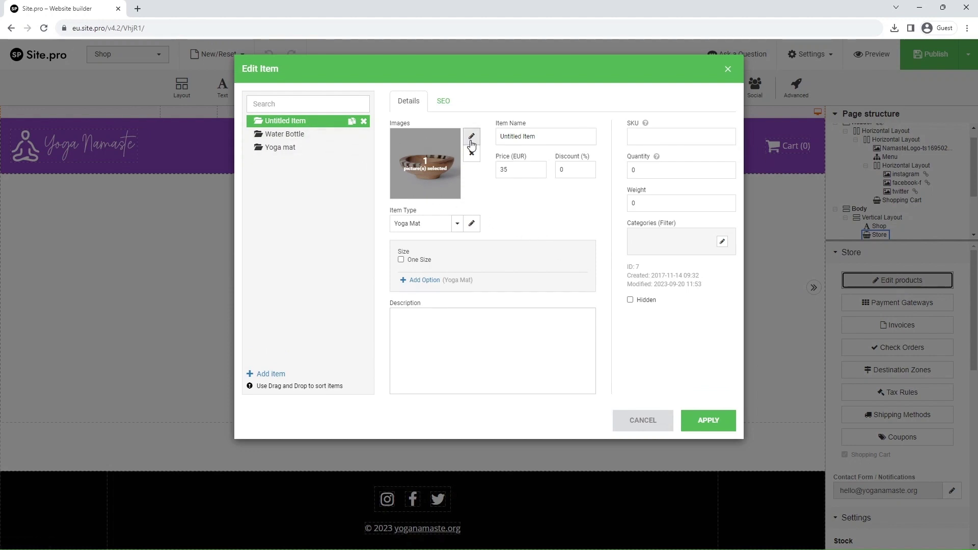
{"action": "left_click", "coordinate": [512, 136]}
{"action": "key", "text": "ctrl+a"}
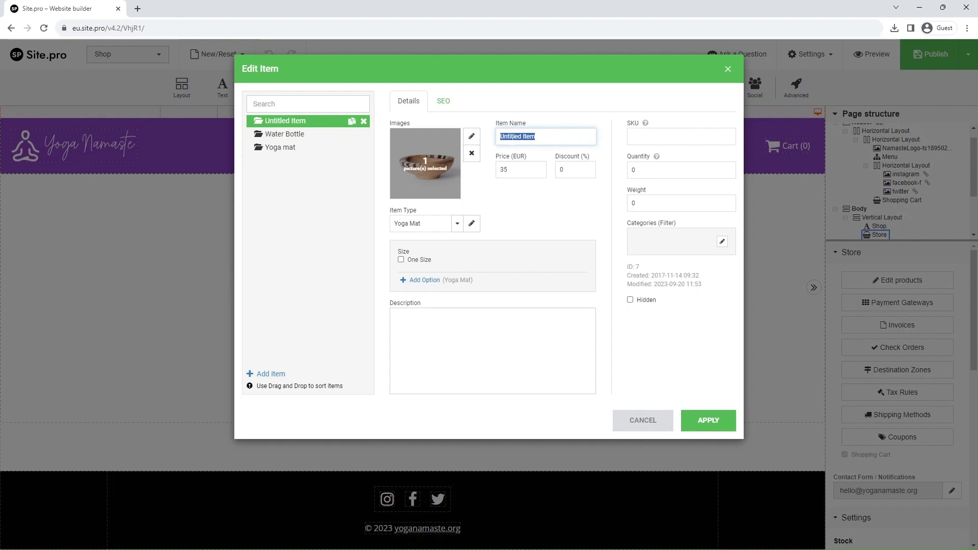
{"action": "type", "text": "Group Yoga"}
Replace Group Yoga's bowl picture with the uploaded Shop-Yoga image
{"action": "left_click", "coordinate": [471, 136]}
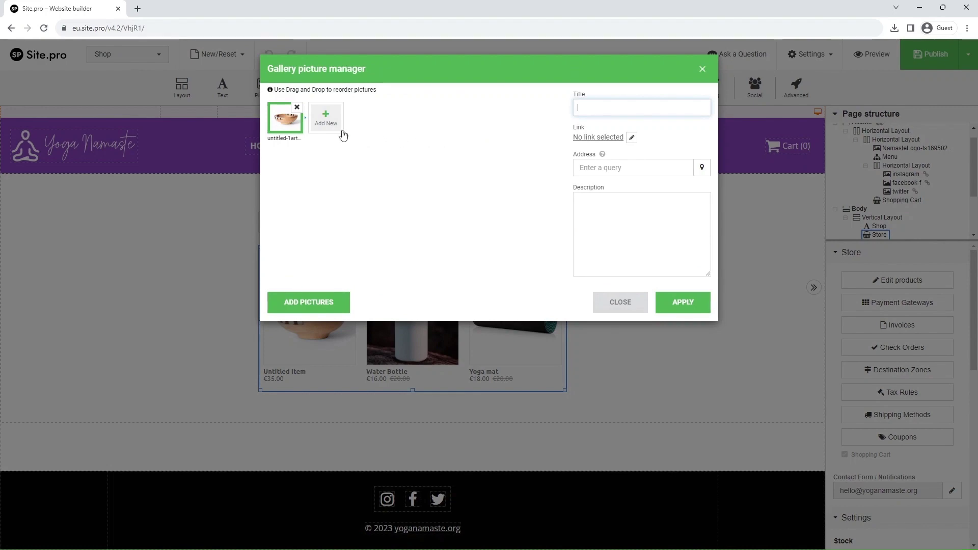
{"action": "left_click", "coordinate": [297, 107]}
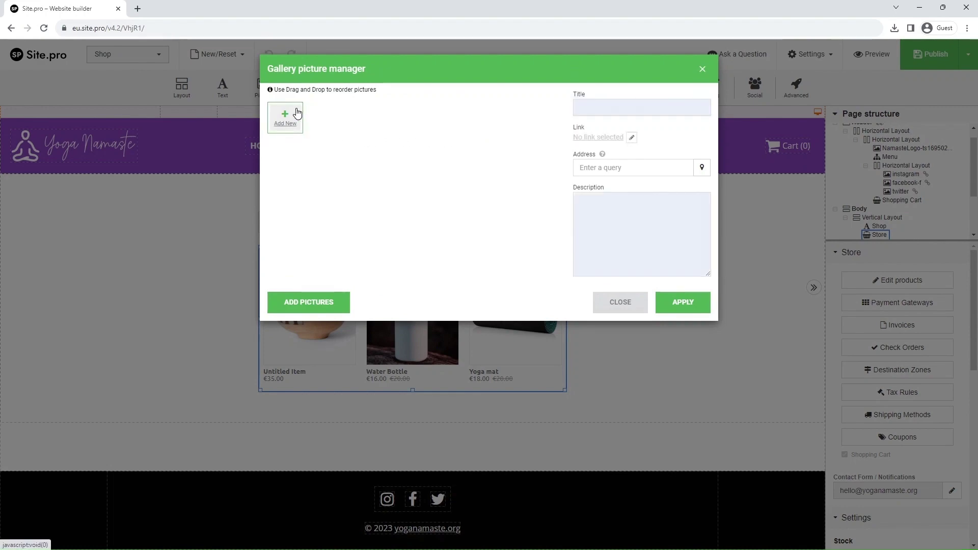
{"action": "left_click", "coordinate": [284, 122]}
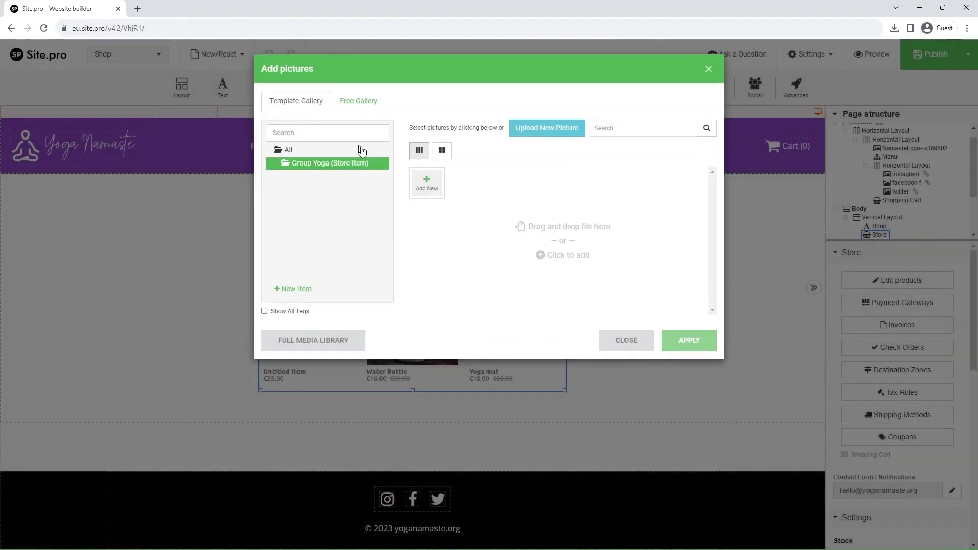
{"action": "left_click", "coordinate": [430, 193]}
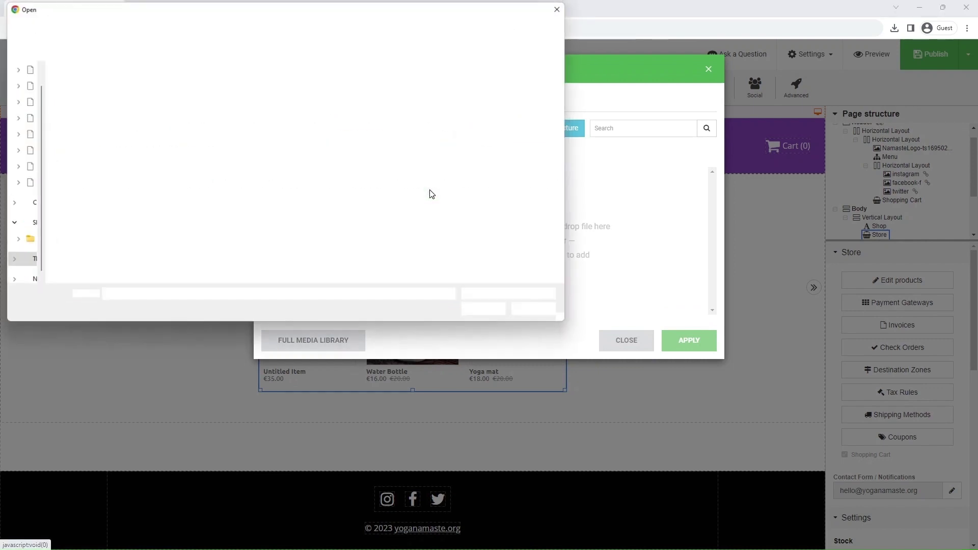
{"action": "left_click", "coordinate": [79, 224]}
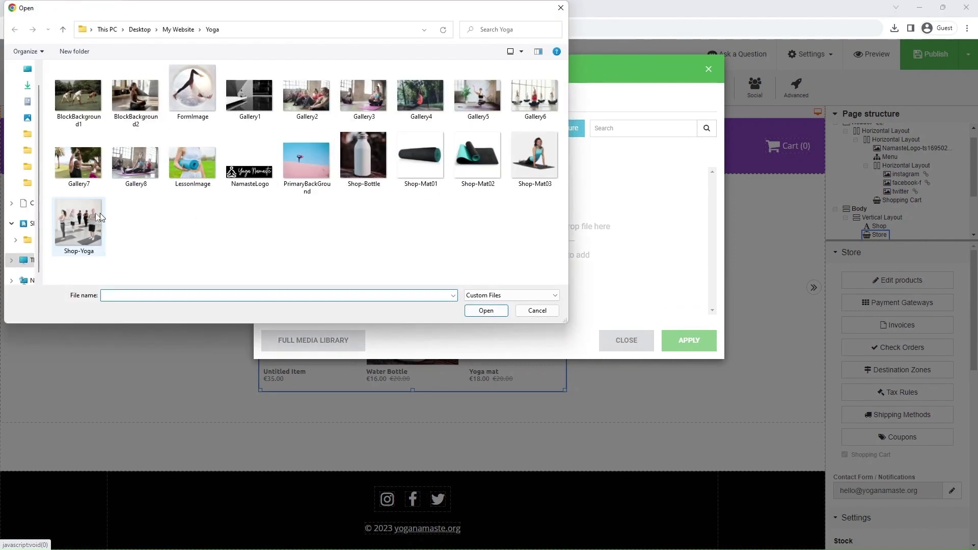
{"action": "left_click", "coordinate": [475, 311]}
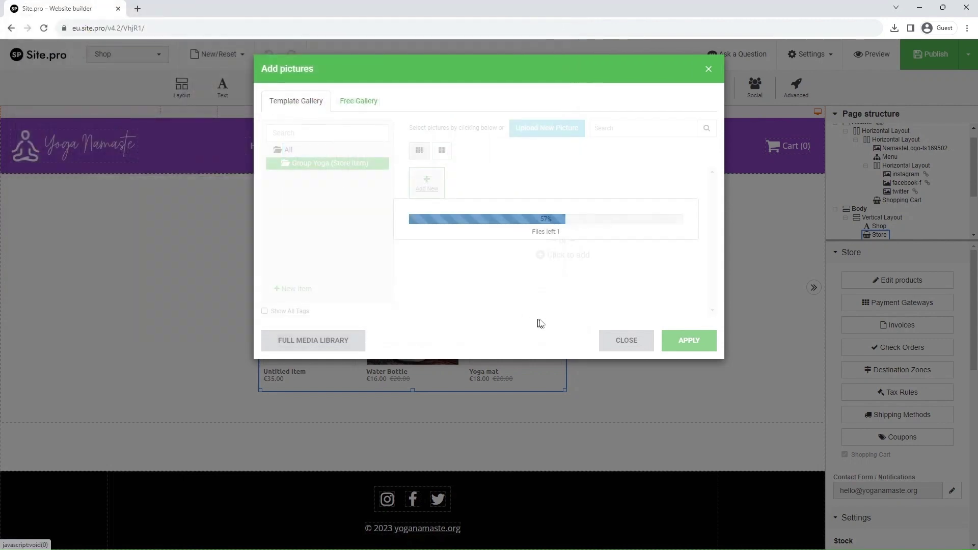
{"action": "left_click", "coordinate": [687, 342]}
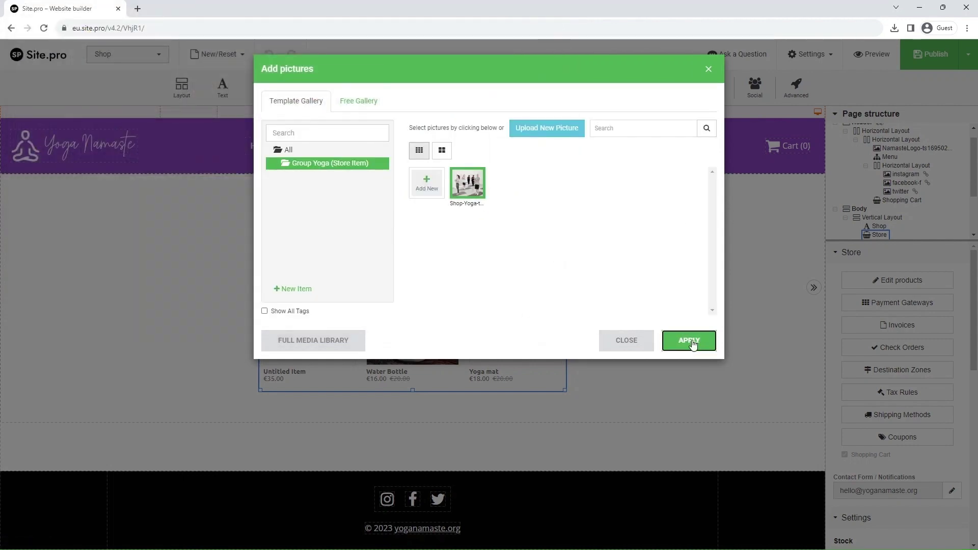
Confirm the Shop-Yoga picture and create a new item type named 'Yoga'
{"action": "left_click", "coordinate": [689, 307]}
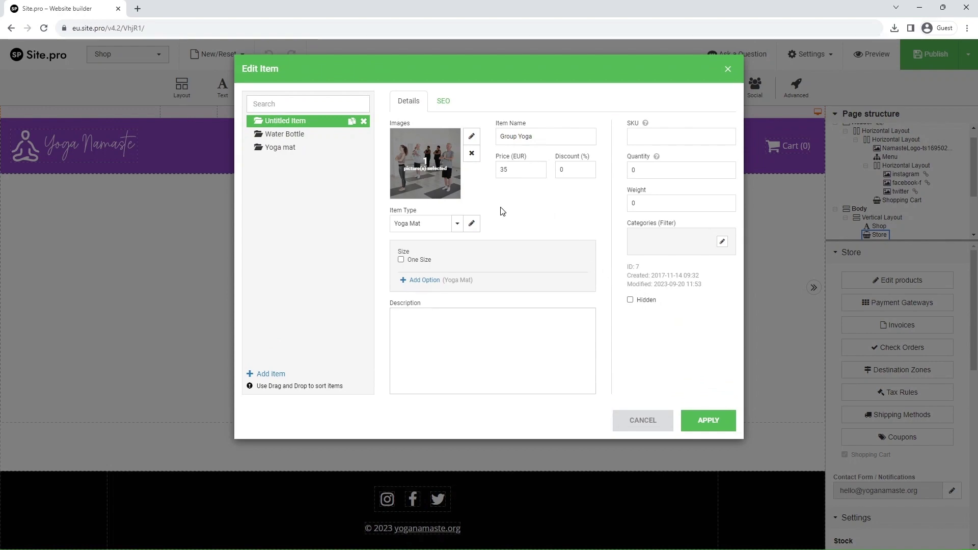
{"action": "left_click", "coordinate": [472, 223]}
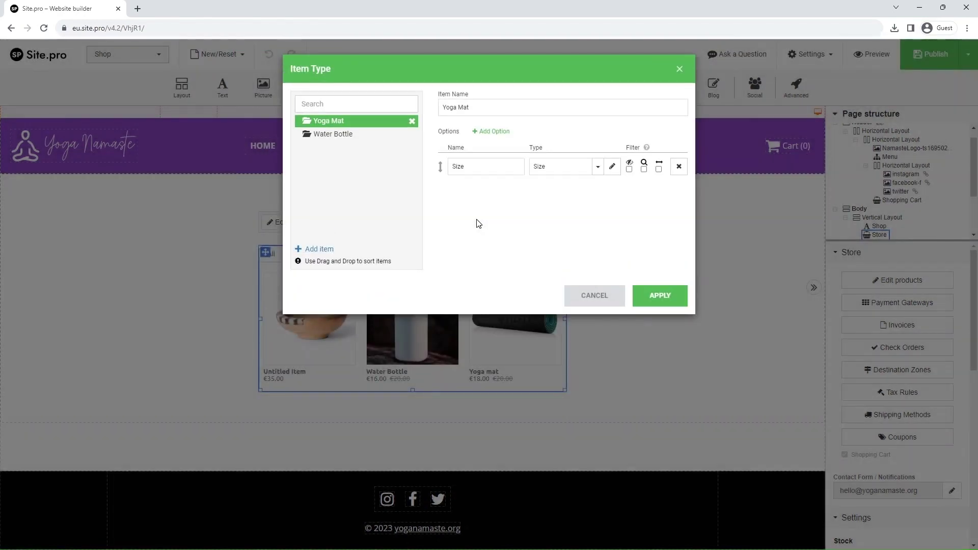
{"action": "left_click", "coordinate": [320, 249]}
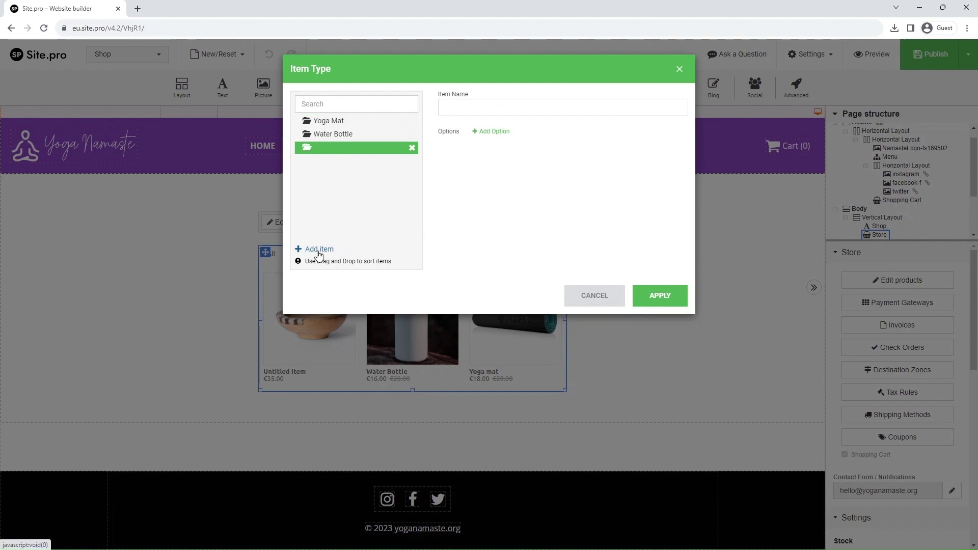
{"action": "left_click", "coordinate": [462, 104]}
{"action": "type", "text": "Yo"}
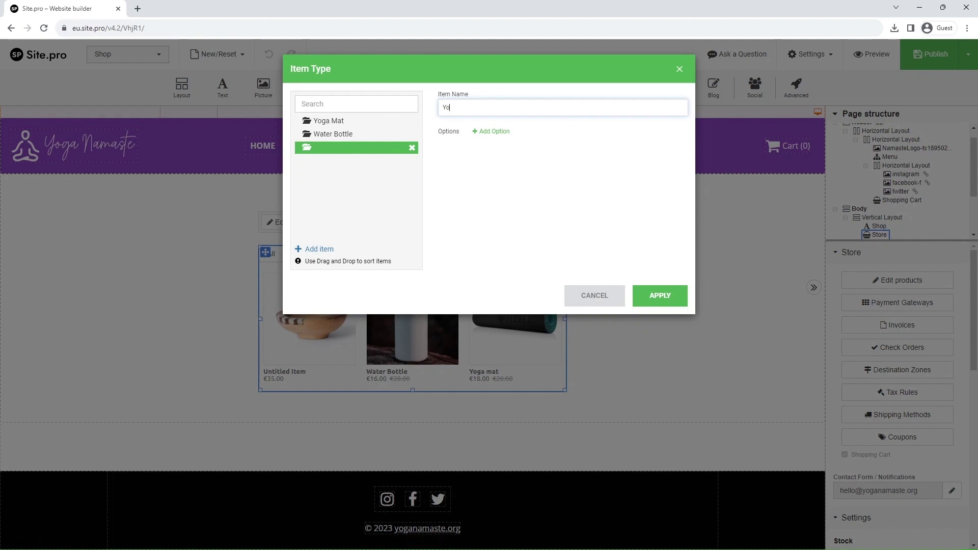
{"action": "type", "text": "ga"}
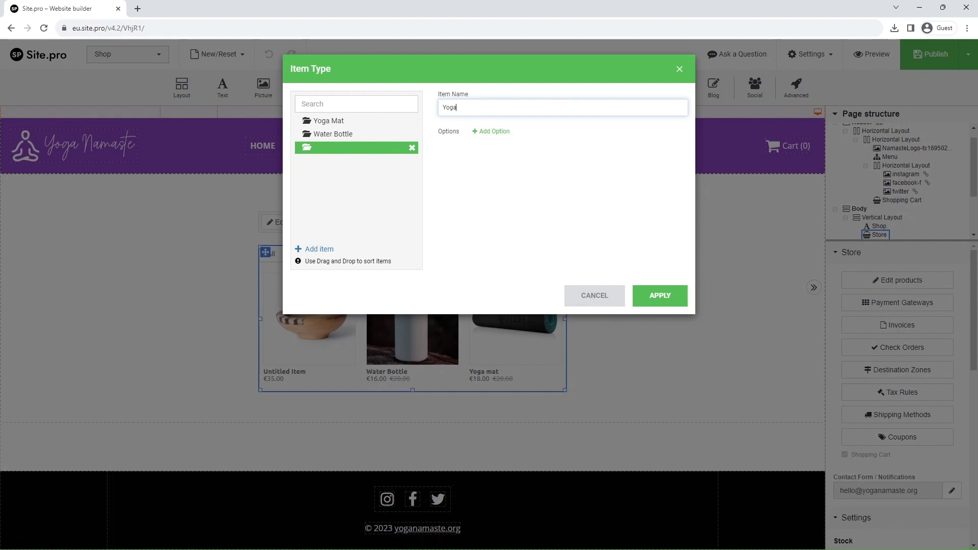
Add an option to Yoga and create a new Classes field type of Buttons (variant) kind
{"action": "left_click", "coordinate": [493, 132]}
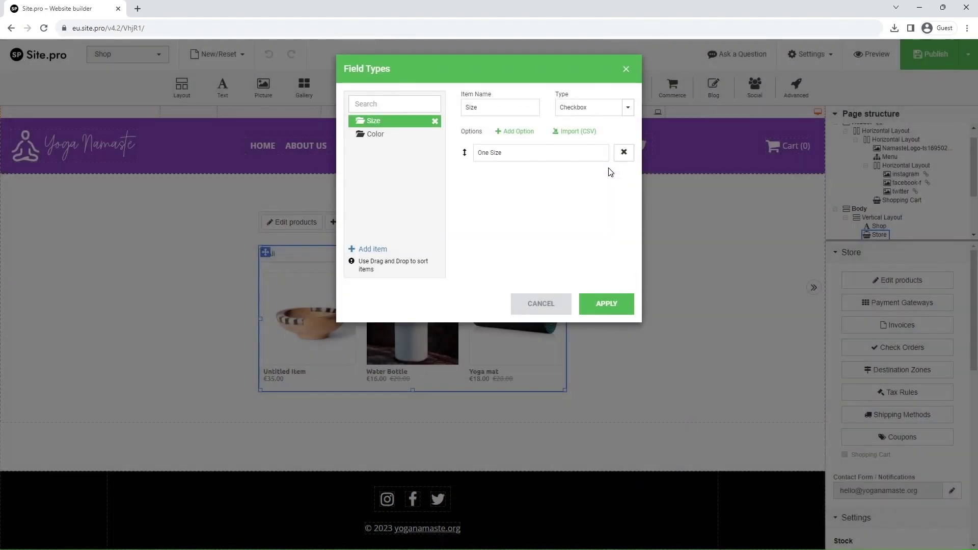
{"action": "left_click", "coordinate": [374, 249]}
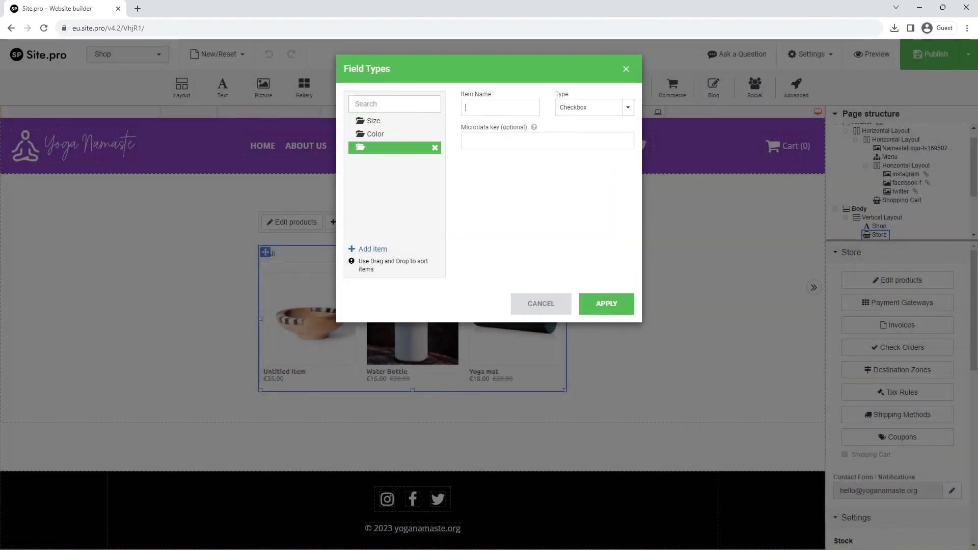
{"action": "left_click", "coordinate": [471, 107]}
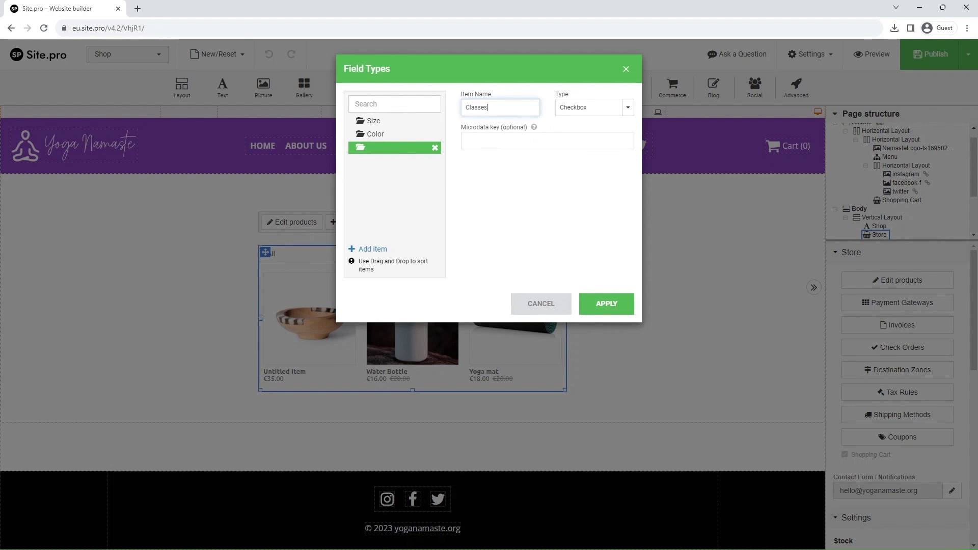
{"action": "left_click", "coordinate": [576, 107]}
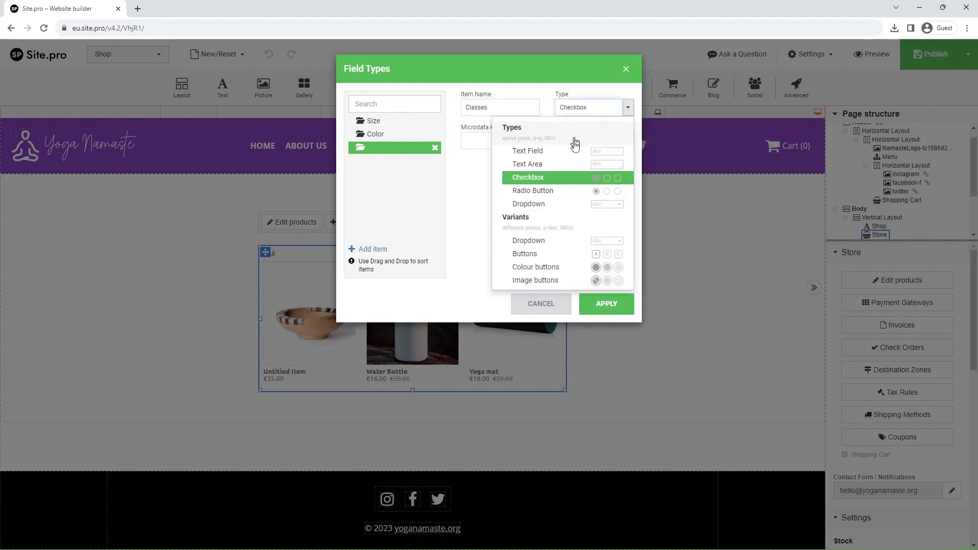
{"action": "left_click", "coordinate": [569, 253]}
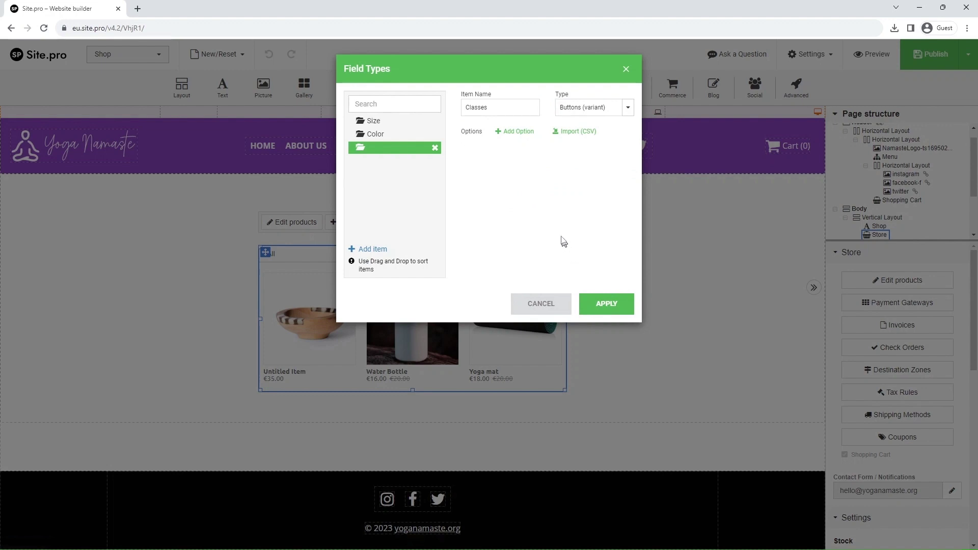
Give the Classes field the options 1 Class, 5 Classes and 10 Classes, and apply
{"action": "left_click", "coordinate": [522, 136]}
{"action": "left_click", "coordinate": [521, 136]}
{"action": "left_click", "coordinate": [521, 136]}
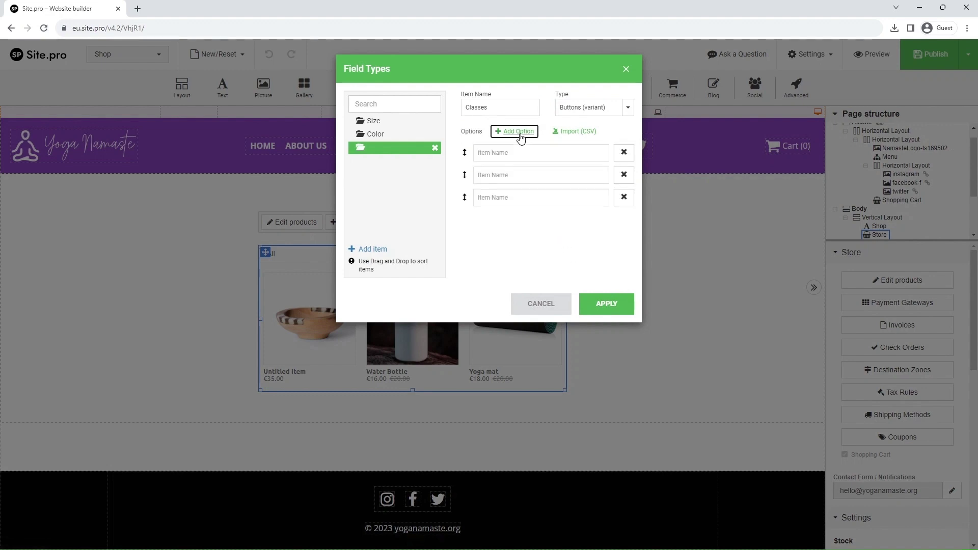
{"action": "type", "text": "1"}
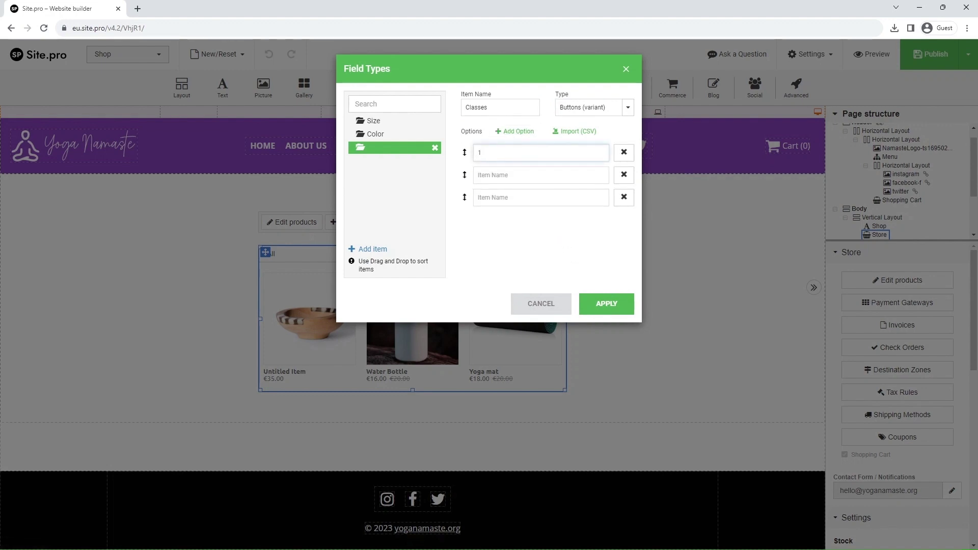
{"action": "type", "text": " Class"}
{"action": "left_click", "coordinate": [504, 173]}
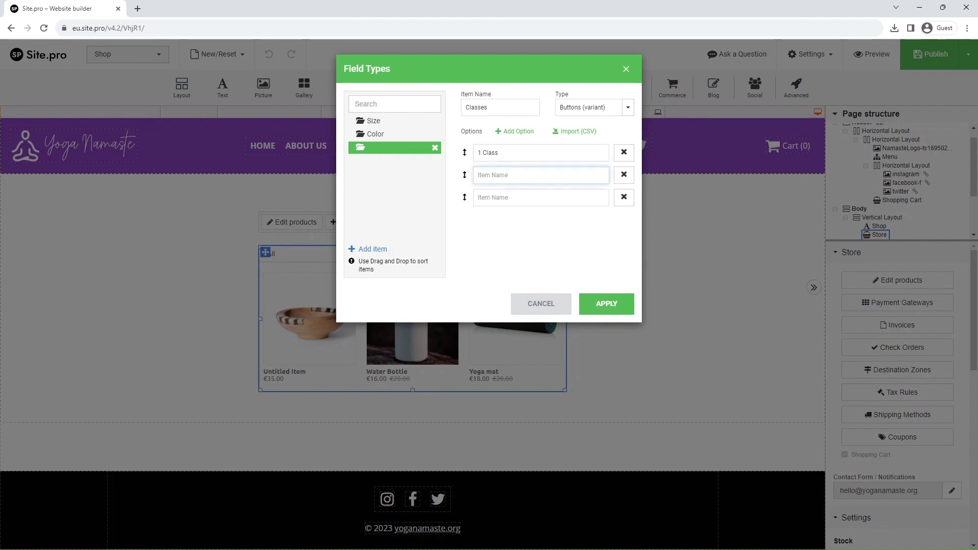
{"action": "type", "text": "5 Classes"}
{"action": "left_click", "coordinate": [540, 197]}
{"action": "type", "text": "10 Classes"}
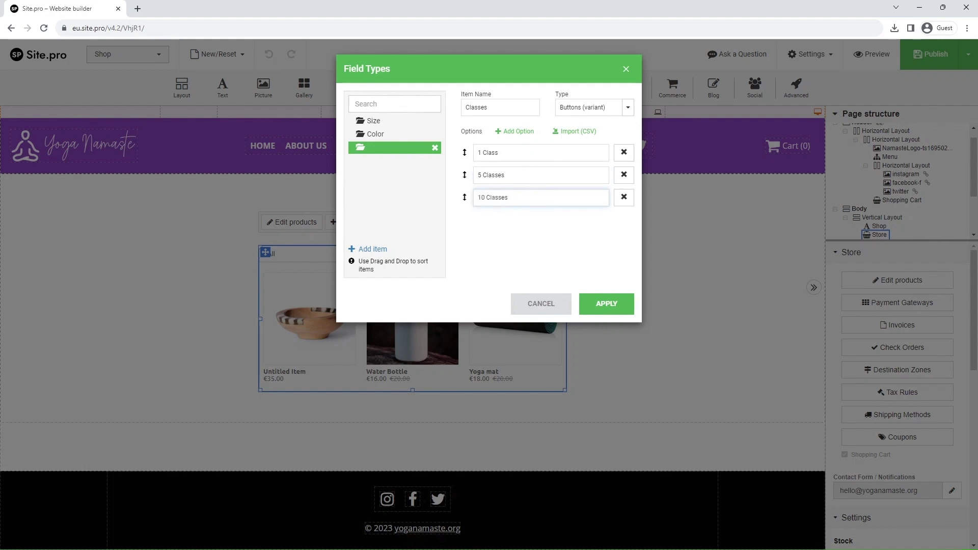
{"action": "left_click", "coordinate": [612, 304]}
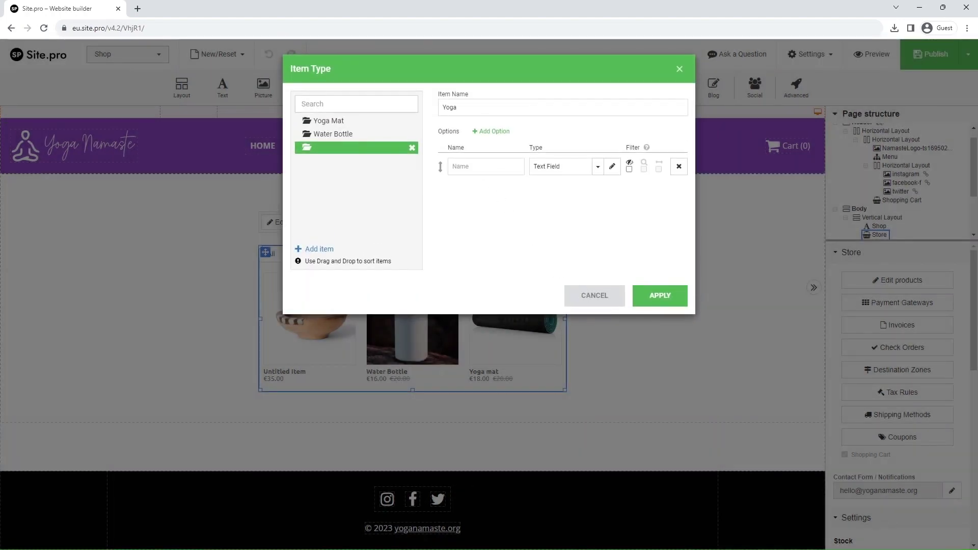
Set the Yoga option's type to Classes, name it 'Number of classes', and apply
{"action": "left_click", "coordinate": [551, 170]}
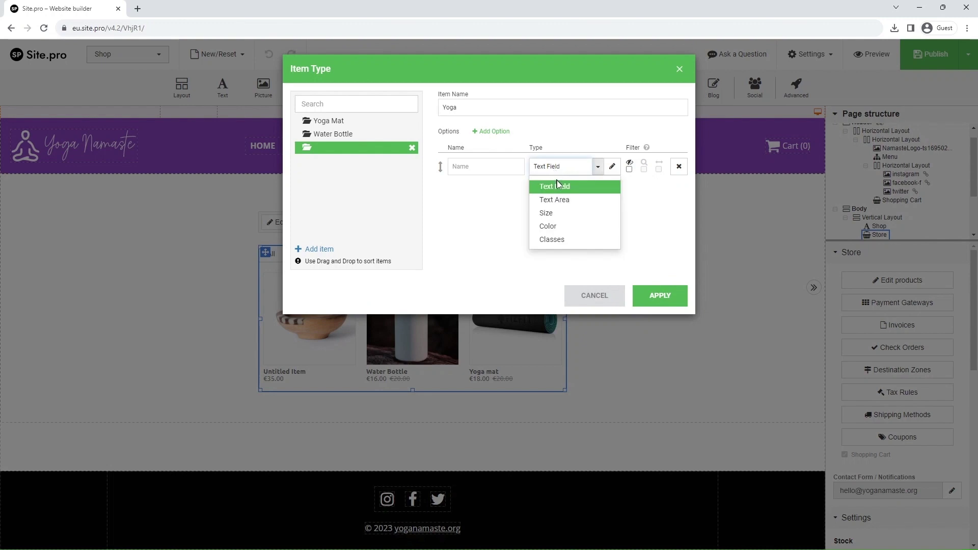
{"action": "left_click", "coordinate": [552, 240]}
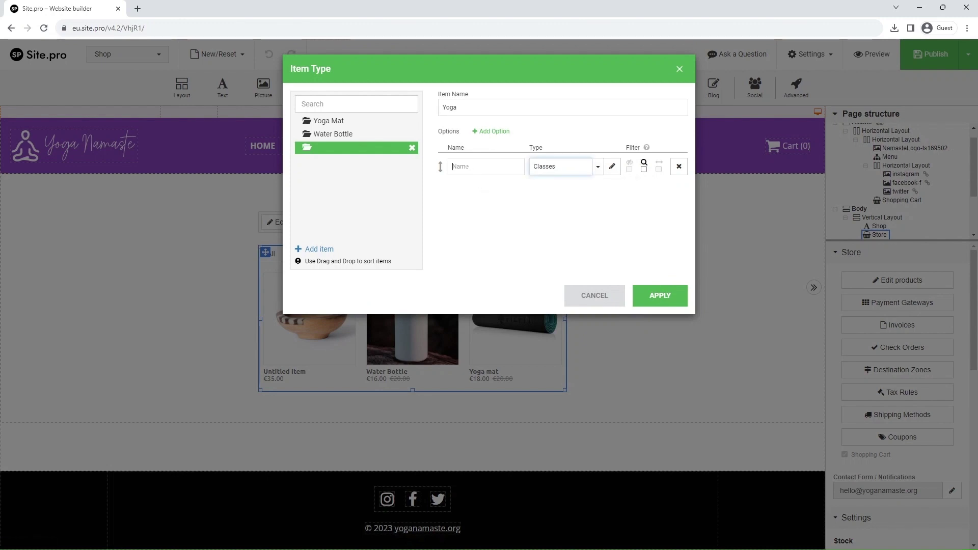
{"action": "type", "text": "Number of c"}
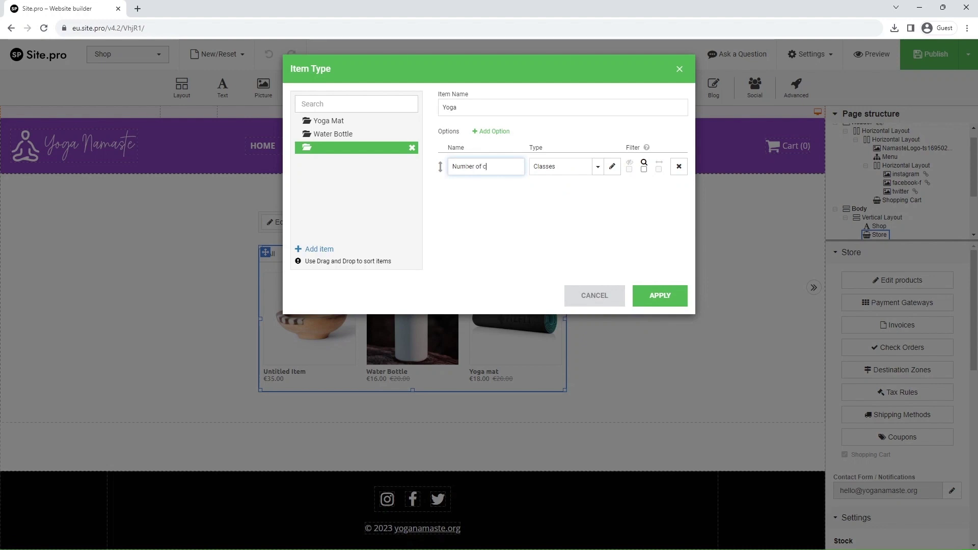
{"action": "type", "text": "lasses"}
{"action": "left_click", "coordinate": [667, 297]}
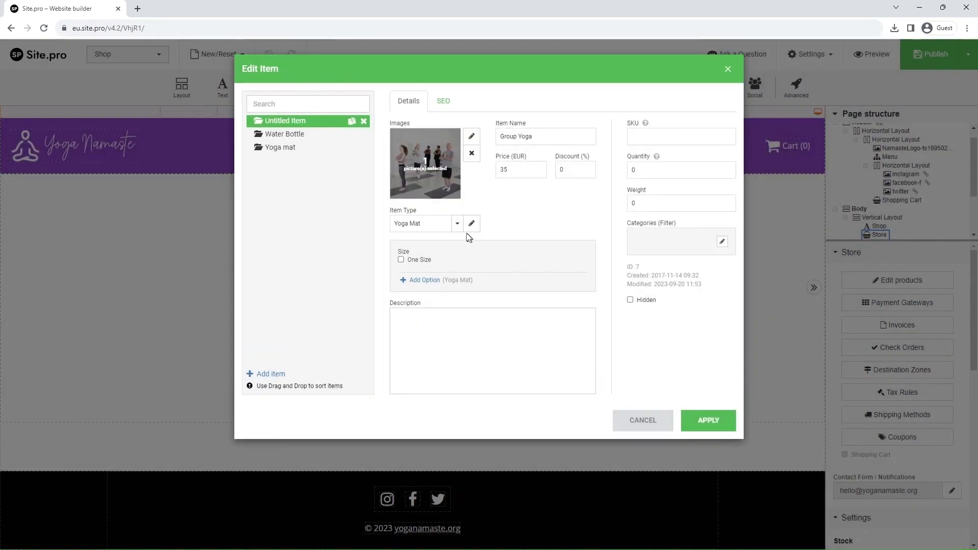
Set Group Yoga's item type to Yoga and open its variant pricing
{"action": "left_click", "coordinate": [451, 232]}
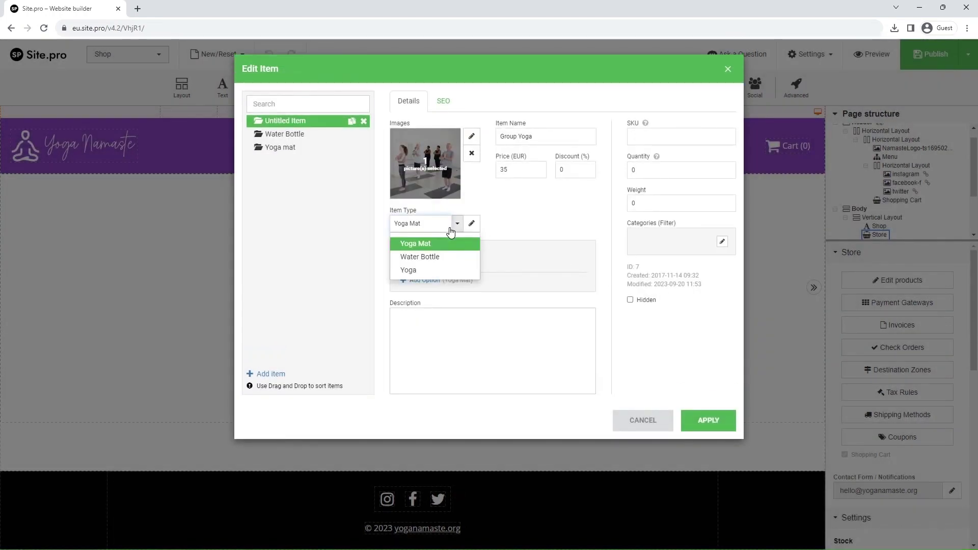
{"action": "left_click", "coordinate": [429, 271]}
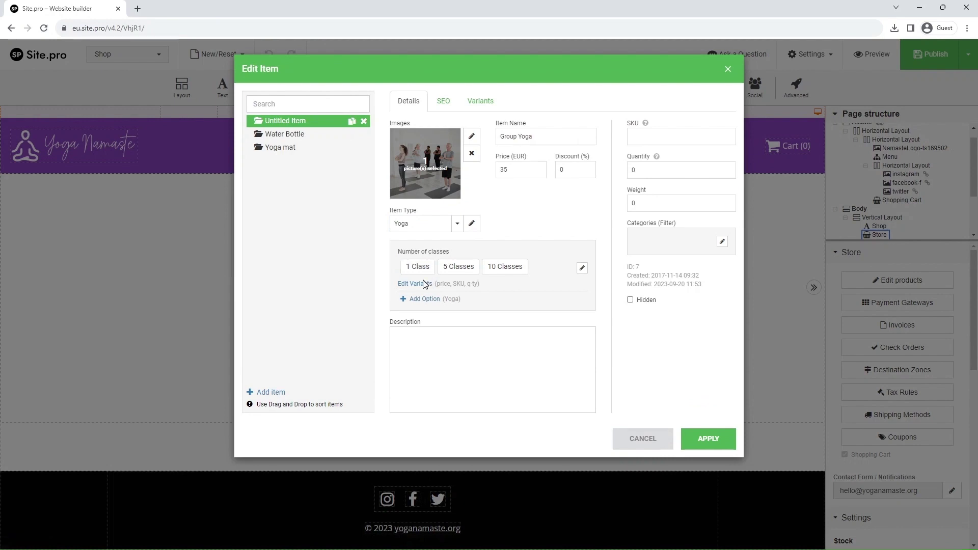
{"action": "left_click", "coordinate": [421, 284]}
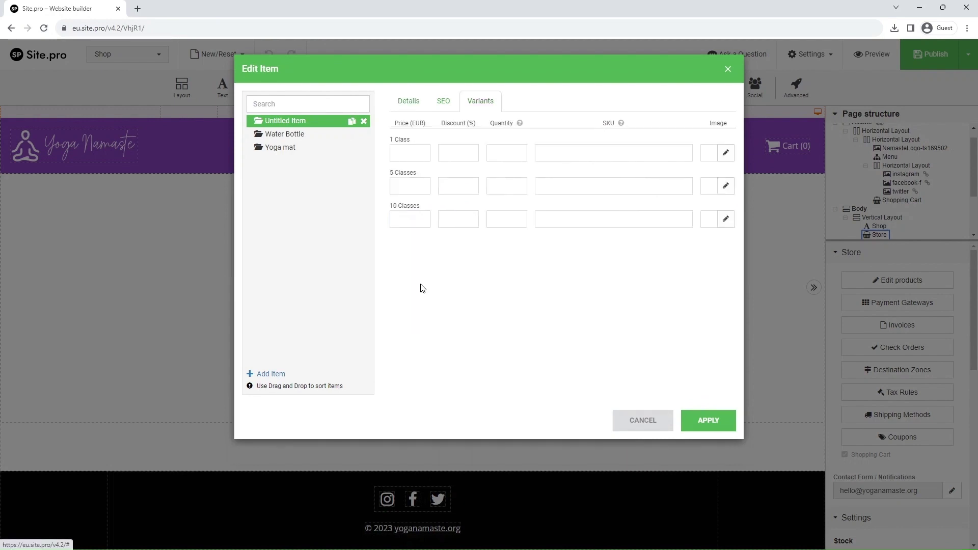
Price 1, 5 and 10 Classes at 10, 50 and 100 EUR with 10% and 20% discounts on the larger packs
{"action": "left_click", "coordinate": [410, 153]}
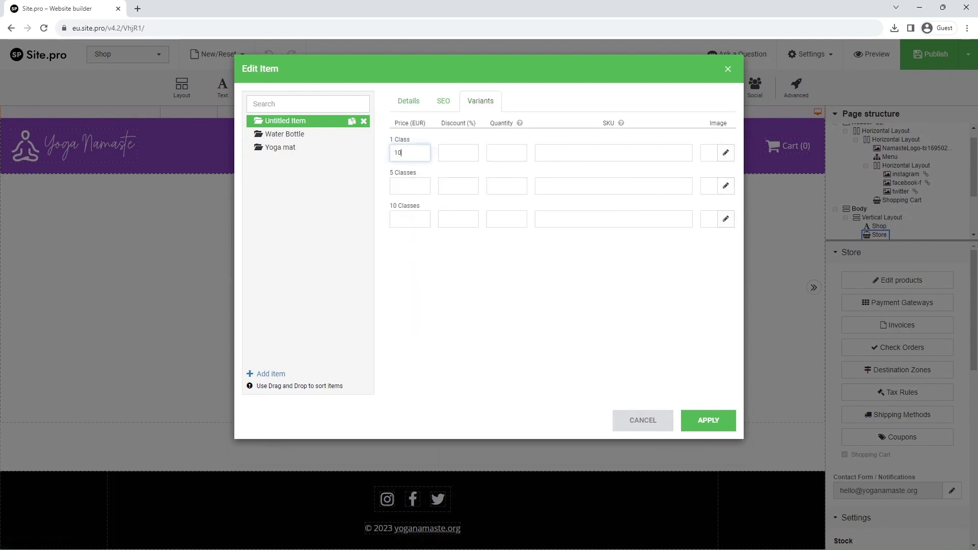
{"action": "left_click", "coordinate": [410, 186]}
{"action": "left_click", "coordinate": [410, 219]}
{"action": "type", "text": "100"}
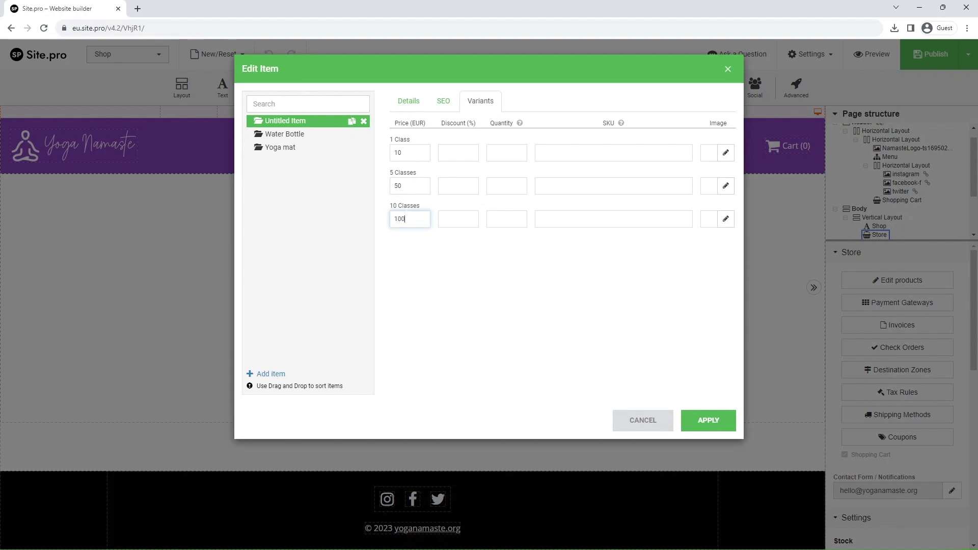
{"action": "left_click", "coordinate": [457, 219]}
{"action": "type", "text": "20"}
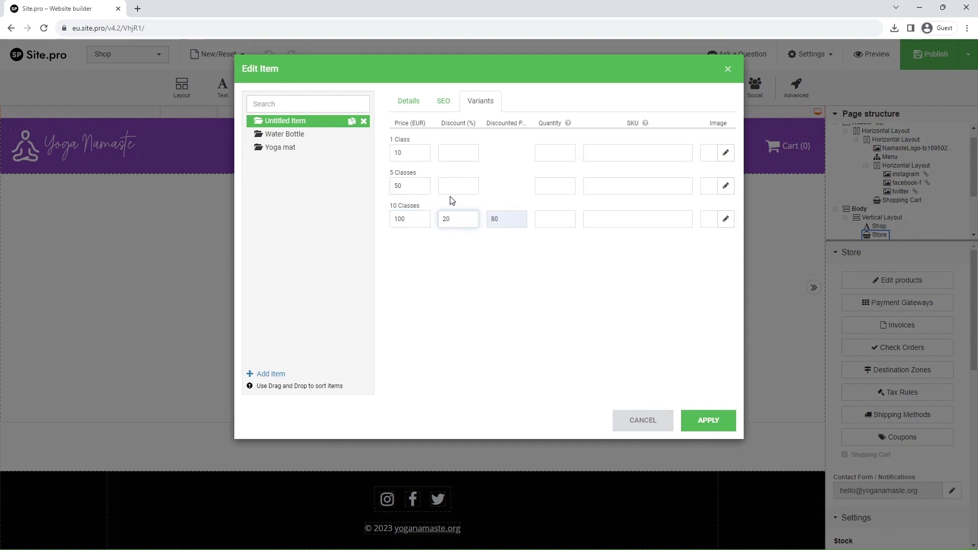
{"action": "left_click", "coordinate": [457, 186]}
{"action": "type", "text": "10"}
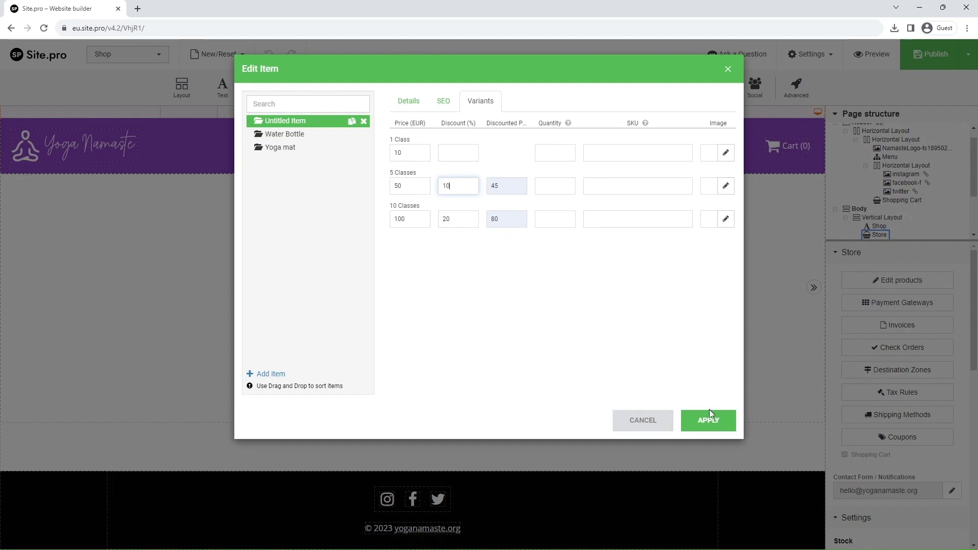
{"action": "left_click", "coordinate": [714, 423]}
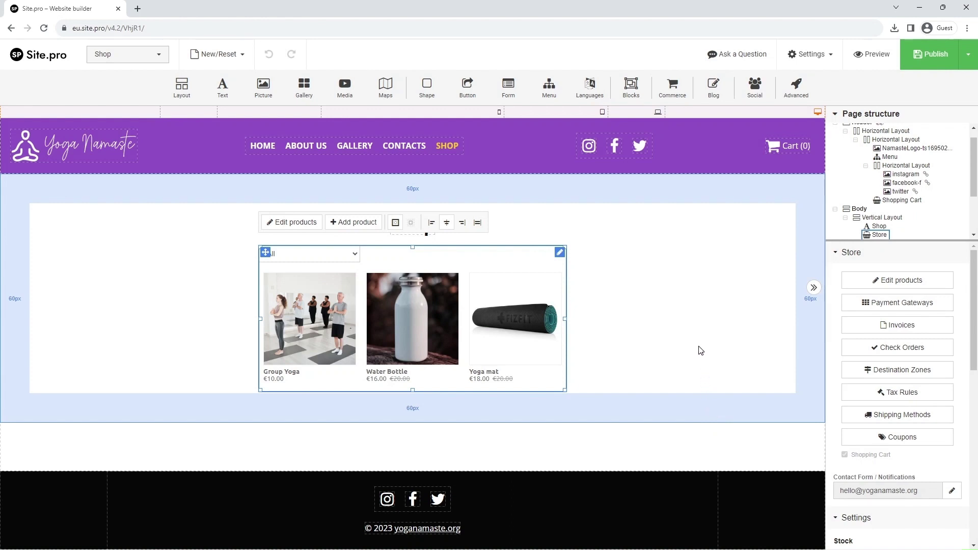
Preview the site live and check Group Yoga's 5 and 10 Classes prices
{"action": "left_click", "coordinate": [866, 55]}
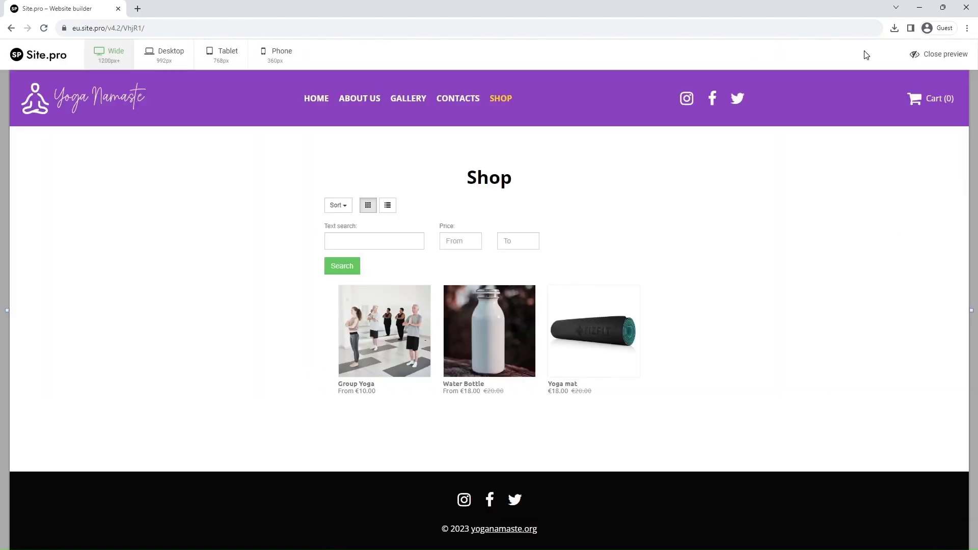
{"action": "left_click", "coordinate": [393, 334]}
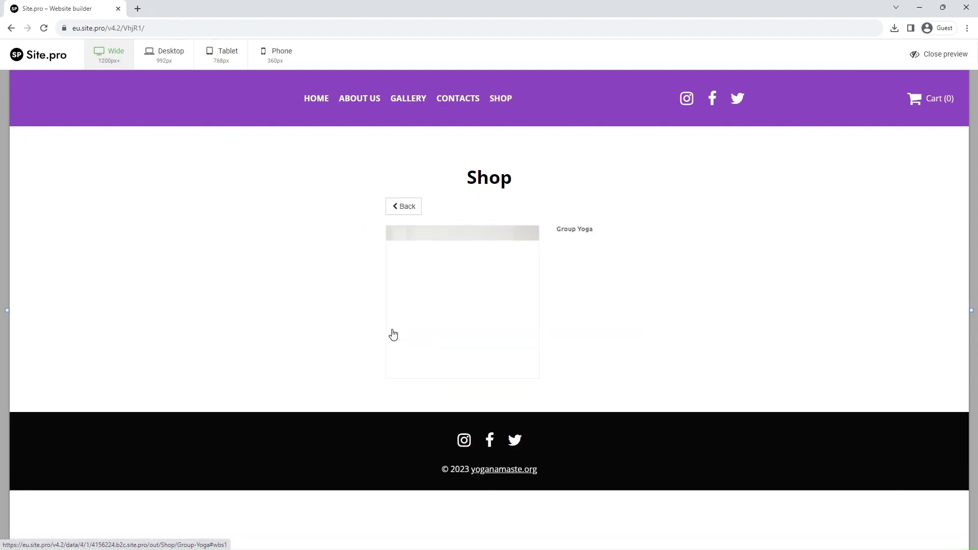
{"action": "left_click", "coordinate": [584, 276]}
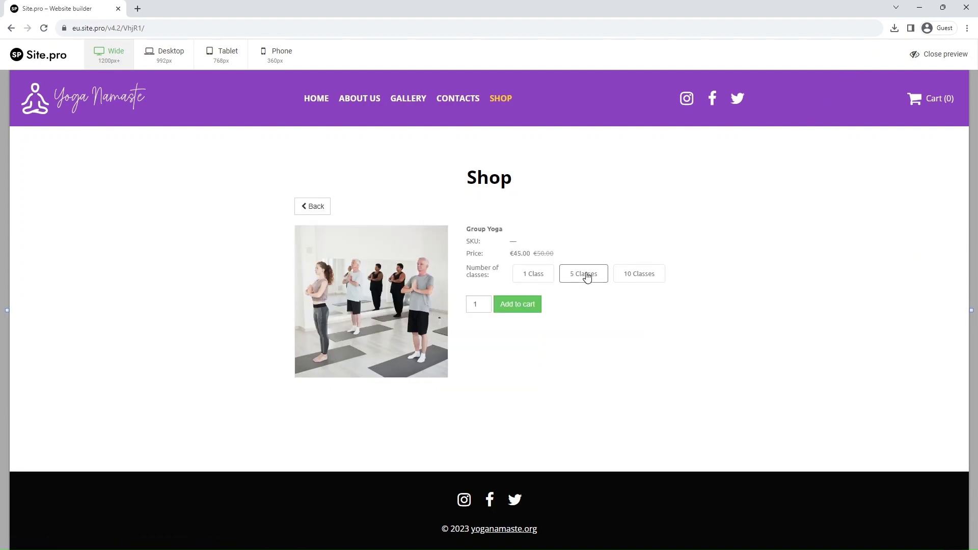
{"action": "left_click", "coordinate": [643, 280]}
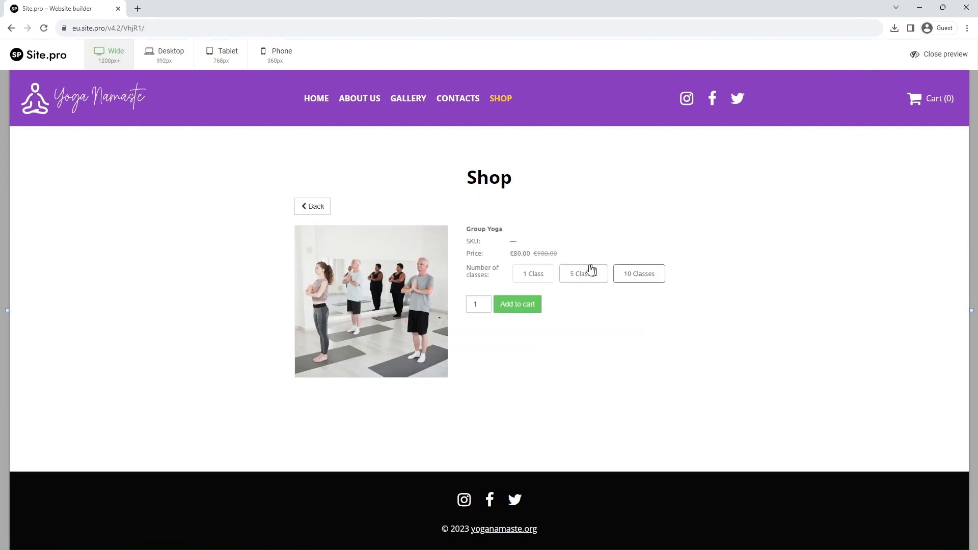
Return to the shop and view the Water Bottle and Yoga mat product pages
{"action": "left_click", "coordinate": [305, 207]}
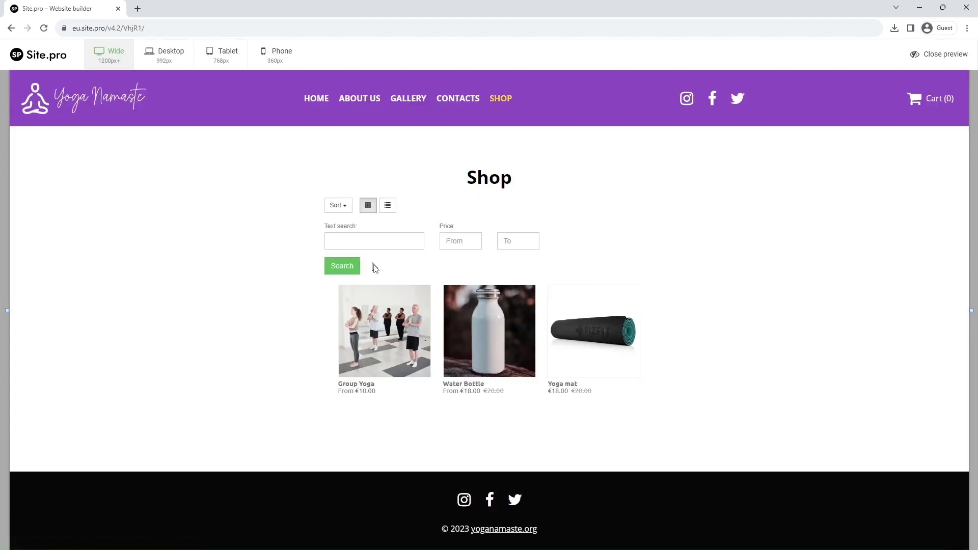
{"action": "left_click", "coordinate": [464, 343]}
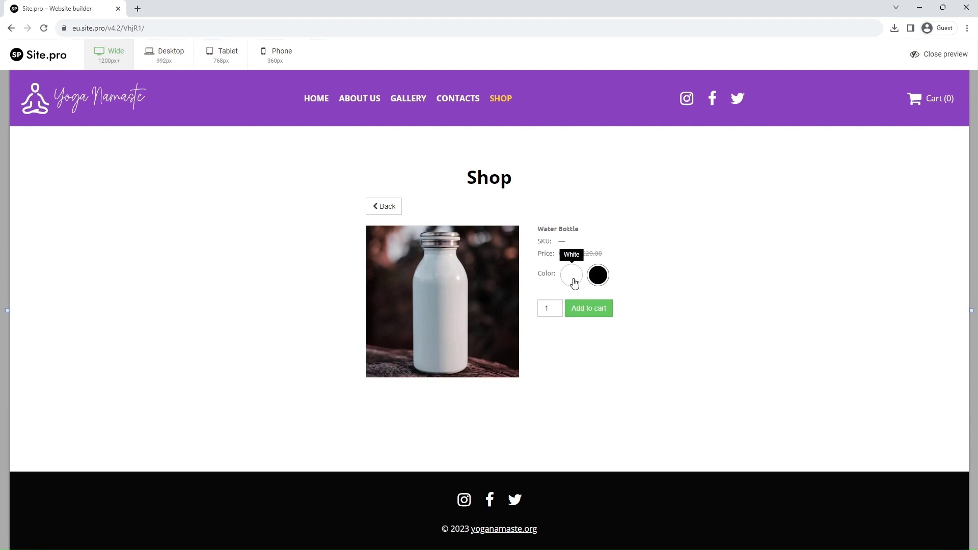
{"action": "left_click", "coordinate": [386, 207]}
{"action": "left_click", "coordinate": [590, 349]}
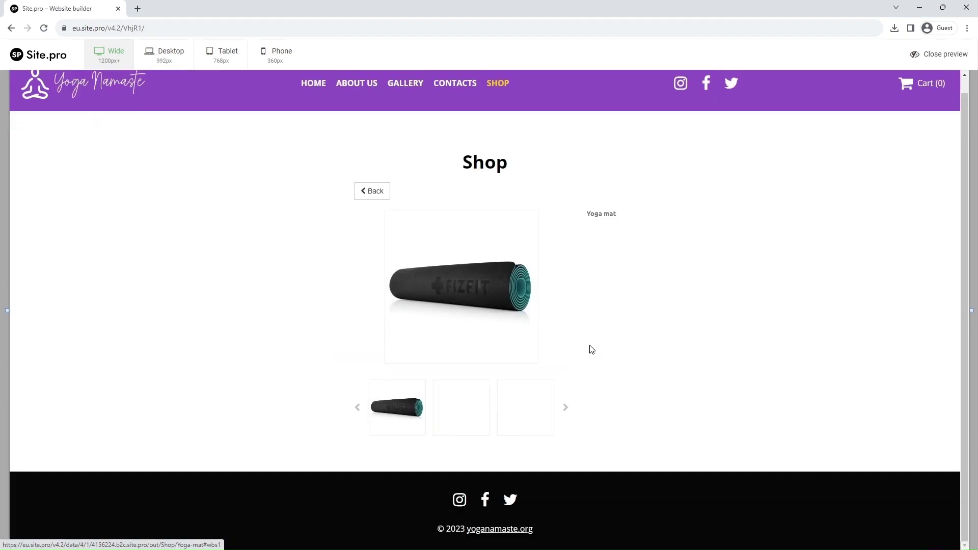